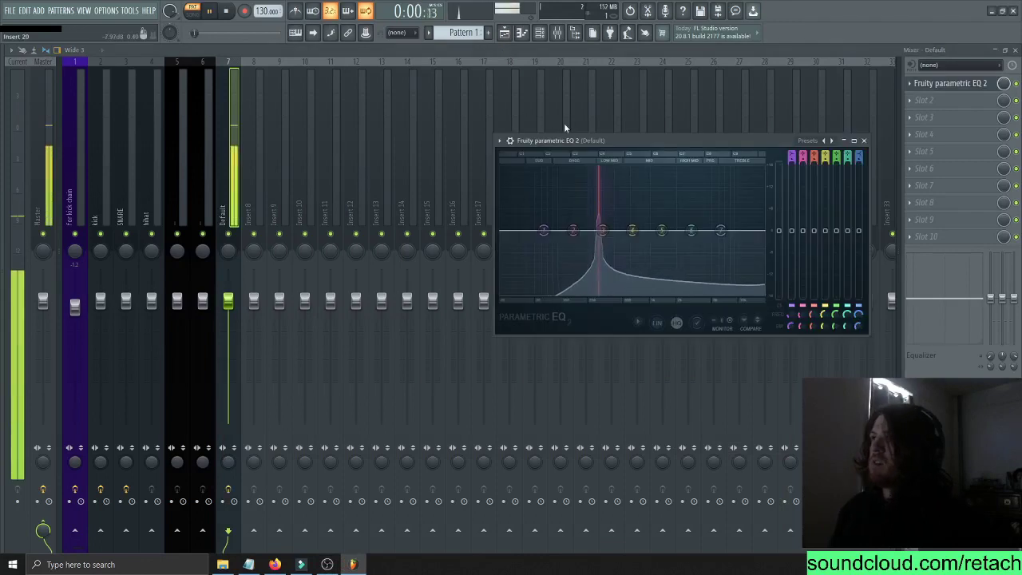
- Stop playback, load Fruity Fast Dist into slot 2 of the Default channel and lower its mix level to about 47%
drag(571, 139, 438, 164)
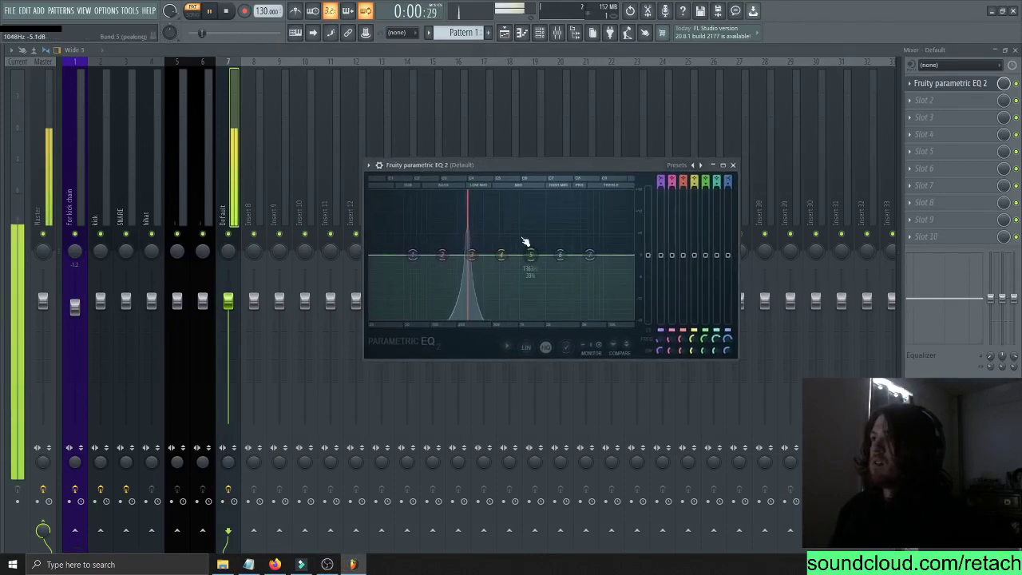
key(space)
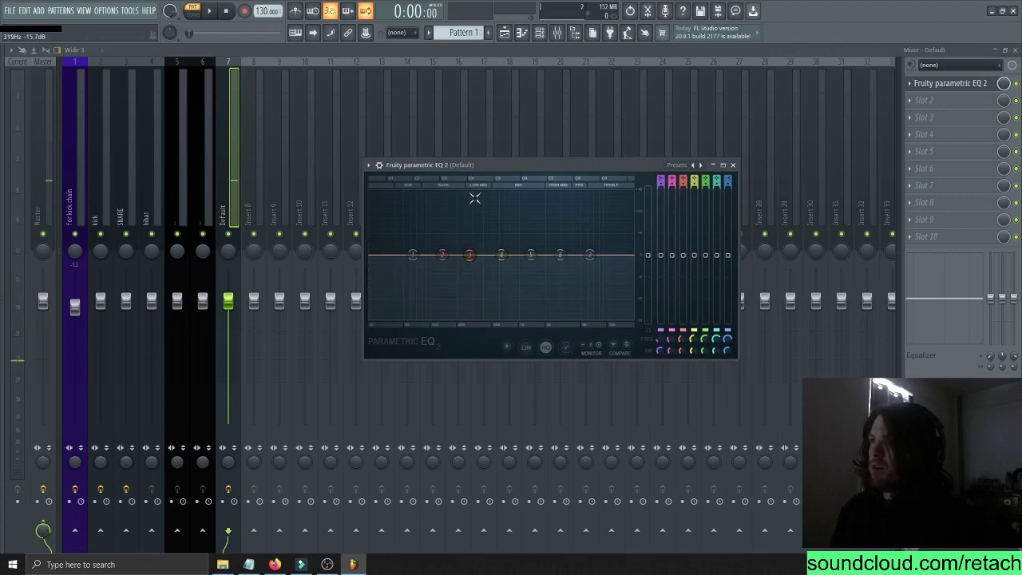
click(945, 101)
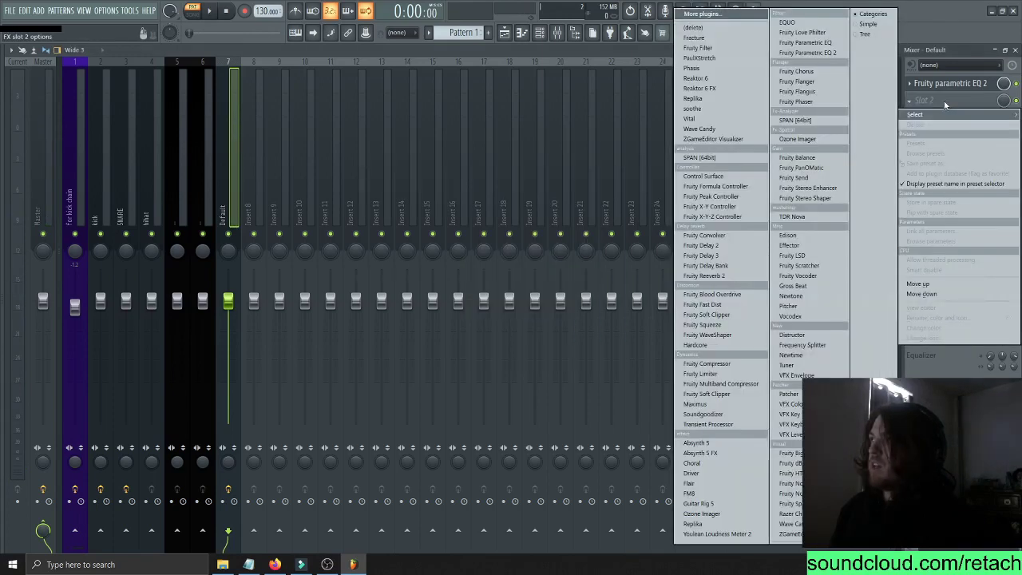
click(717, 309)
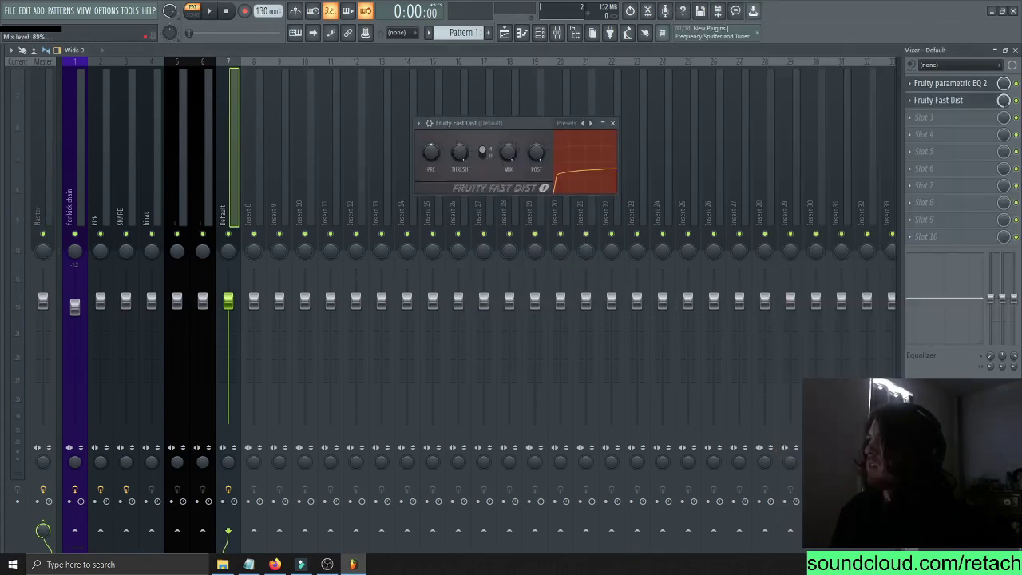
key(space)
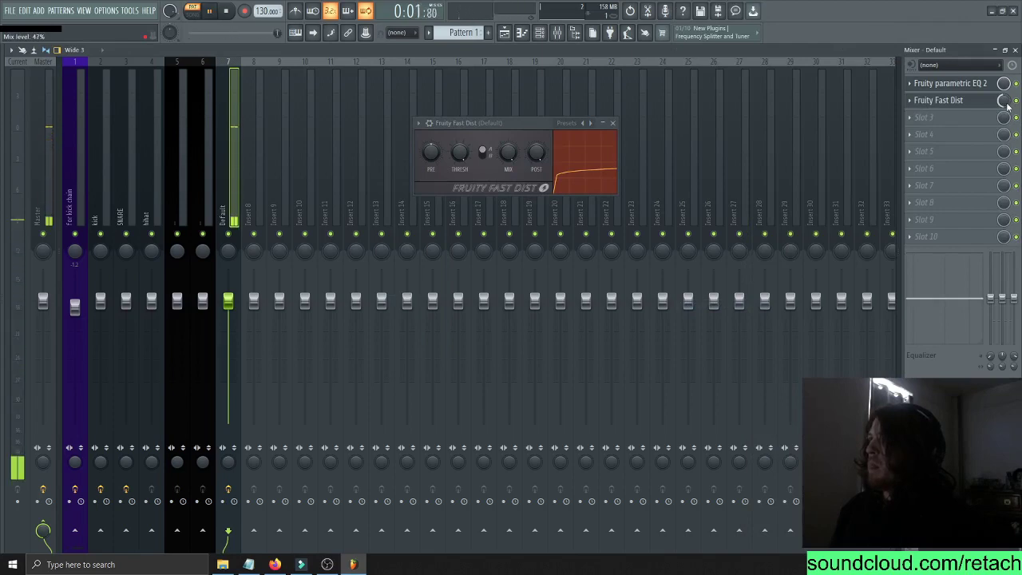
key(space)
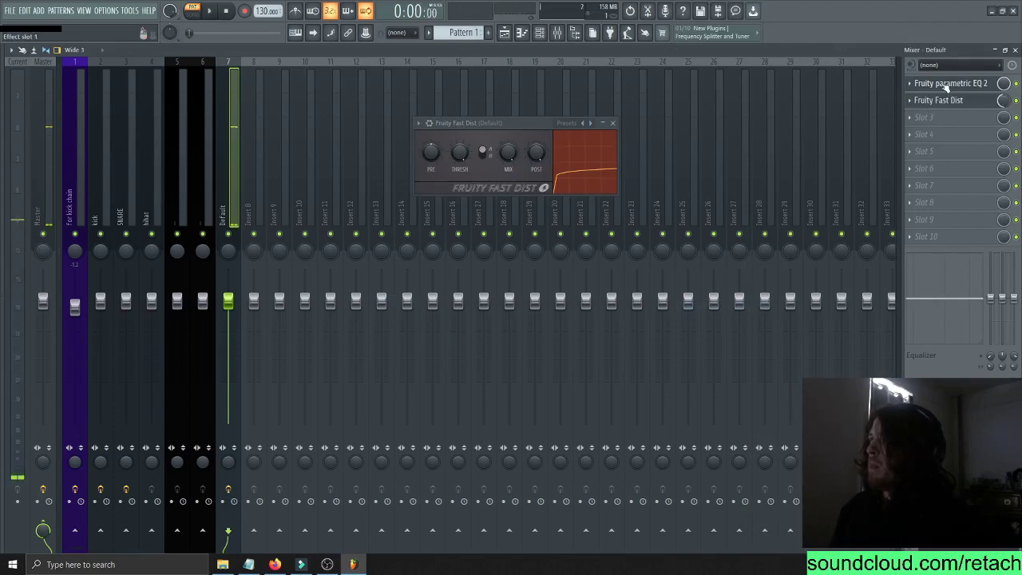
- Show Fruity parametric EQ 2 alongside Fruity Fast Dist and play the pattern to examine its spectrum
click(947, 85)
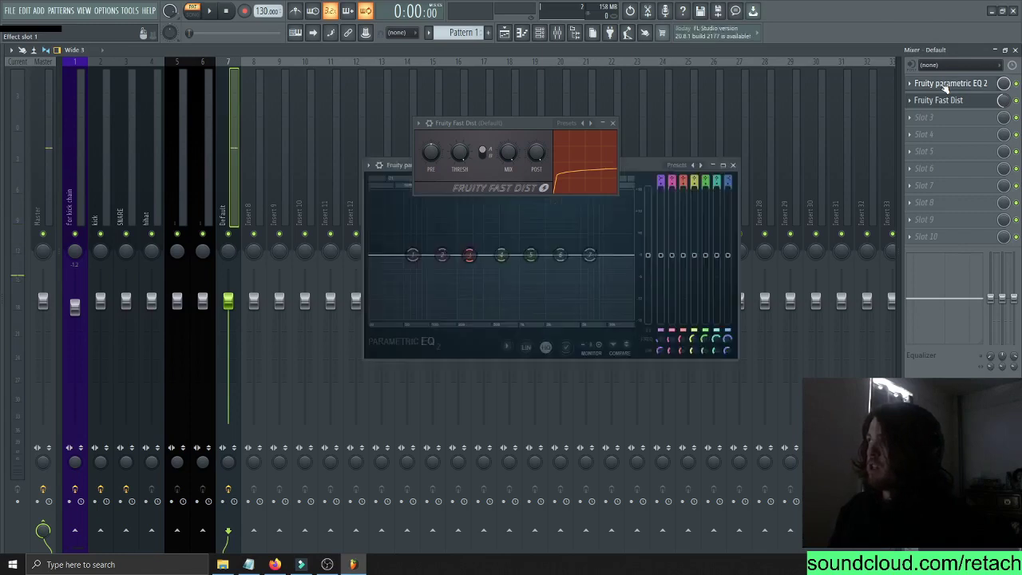
drag(500, 127, 490, 92)
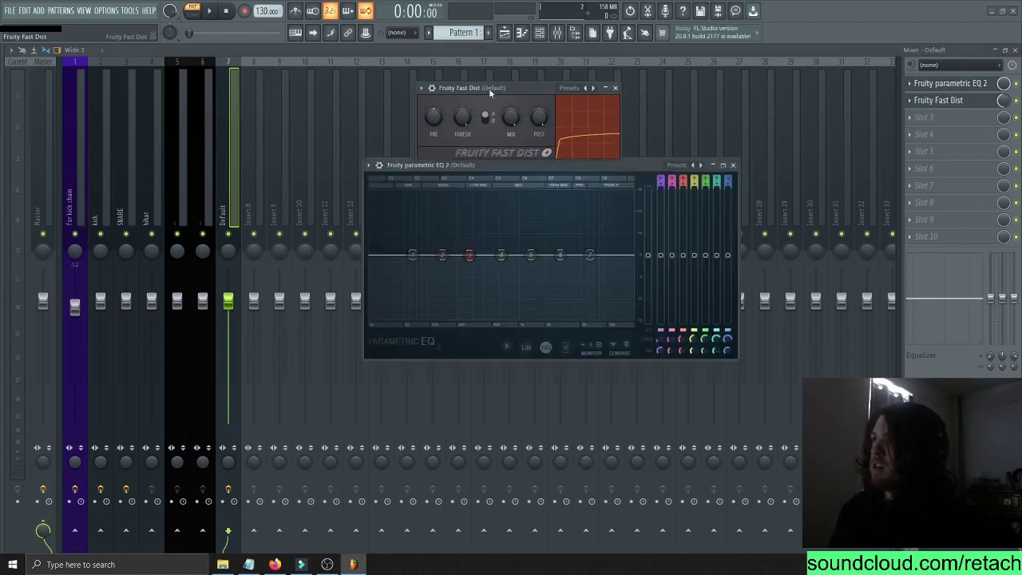
click(421, 90)
click(447, 314)
click(369, 165)
click(411, 391)
key(space)
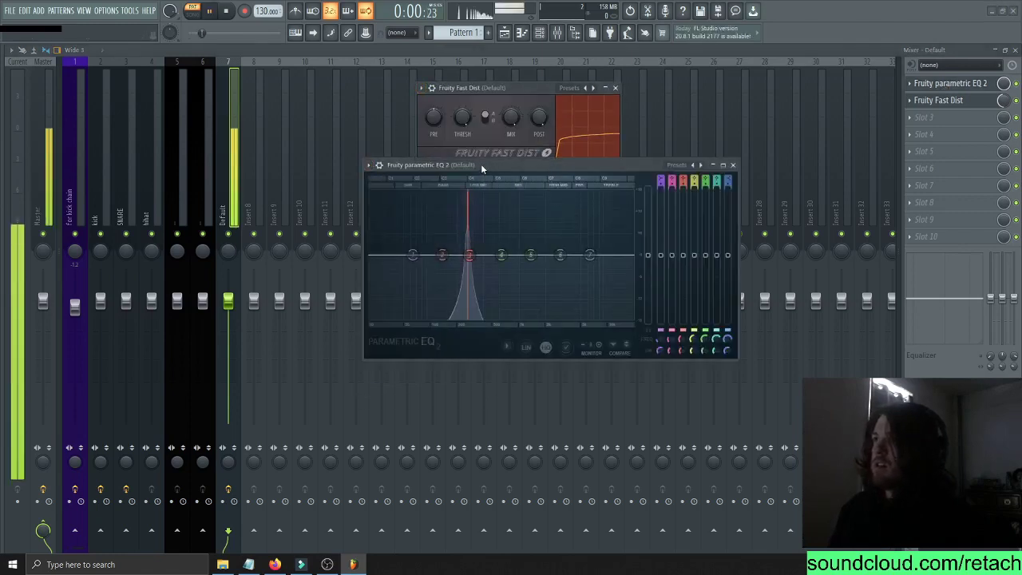
key(space)
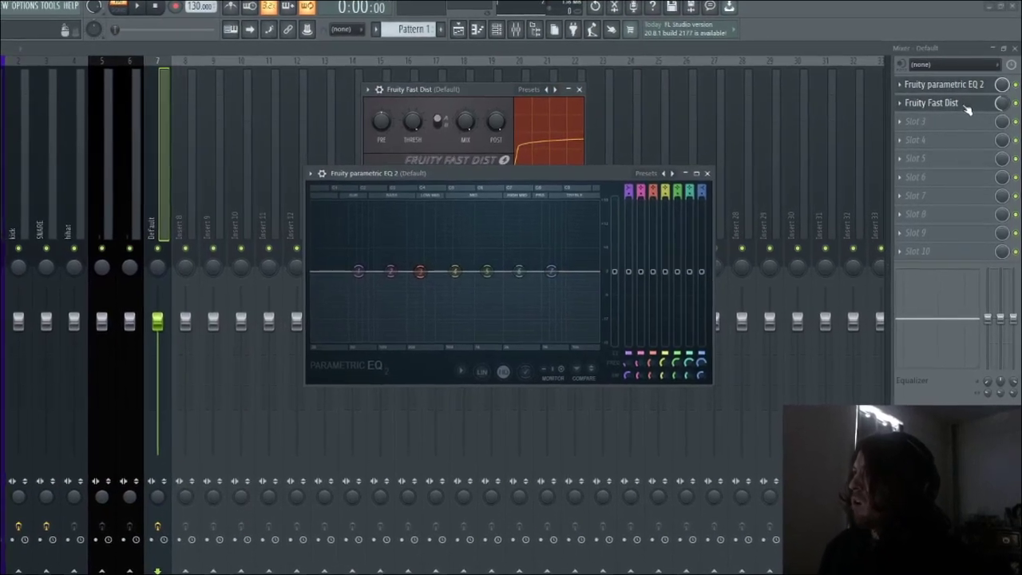
- Move Fruity parametric EQ 2 below Fruity Fast Dist in the effect chain and play the pattern to check the spectrum
click(893, 86)
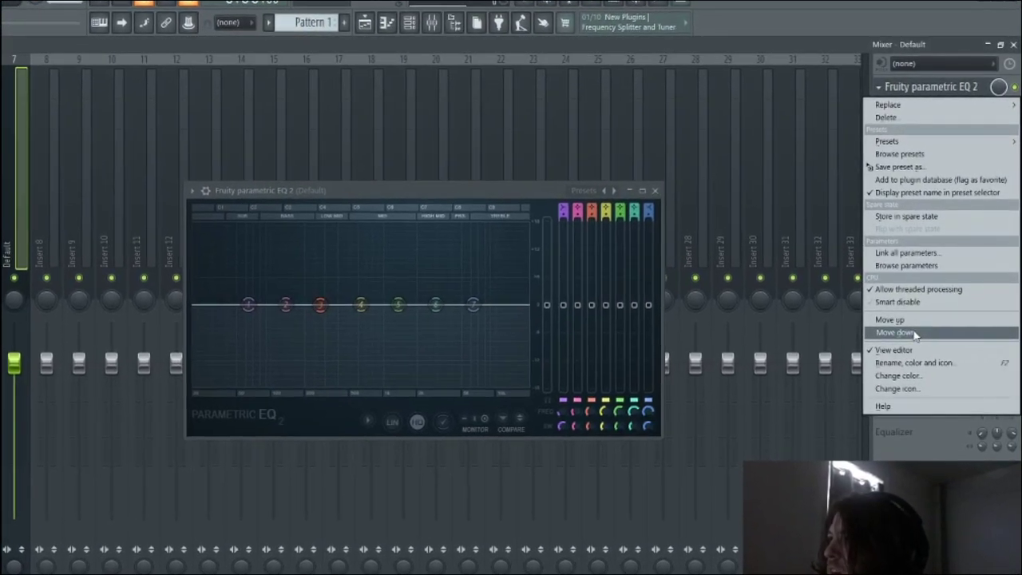
click(916, 333)
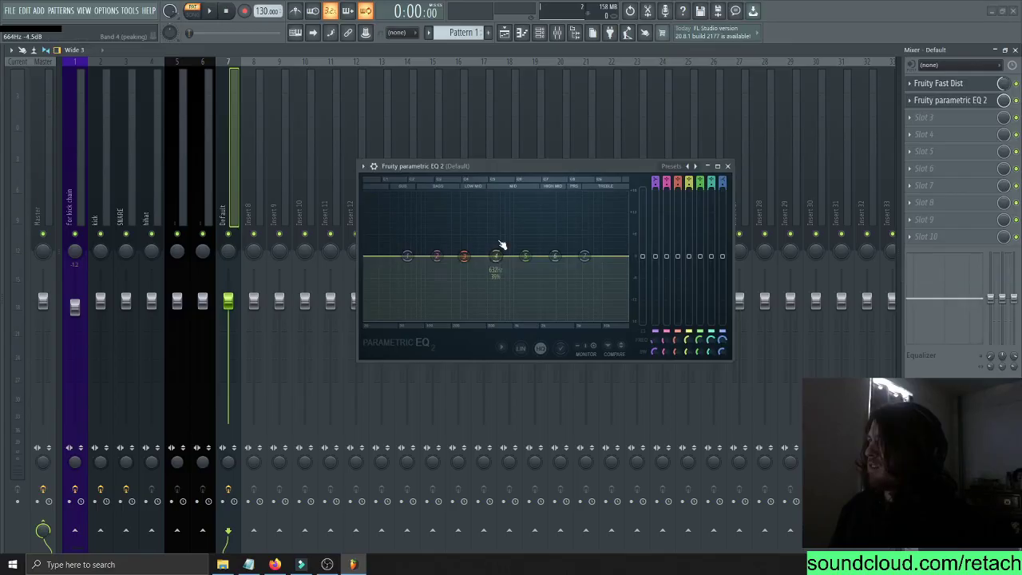
key(space)
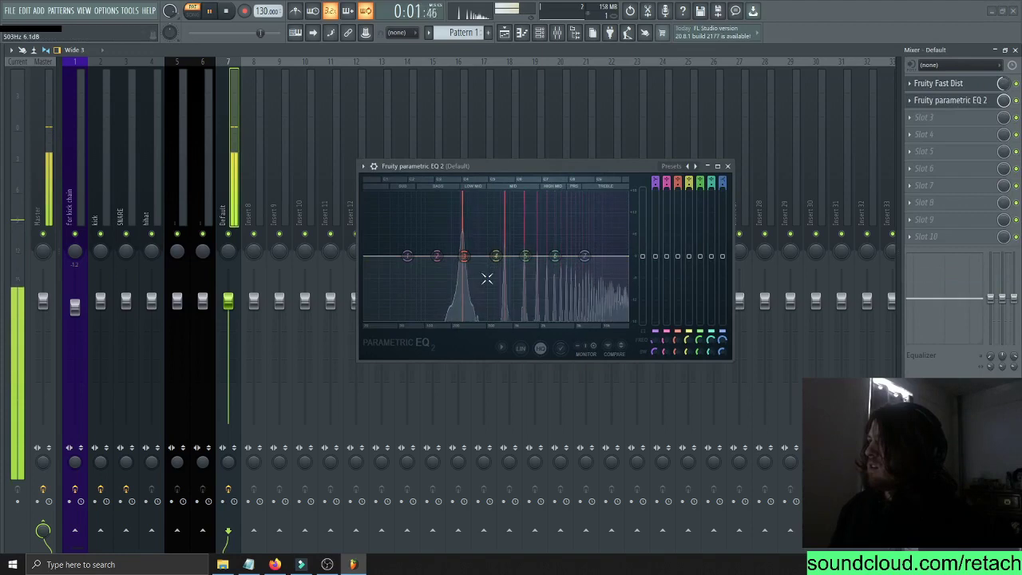
key(space)
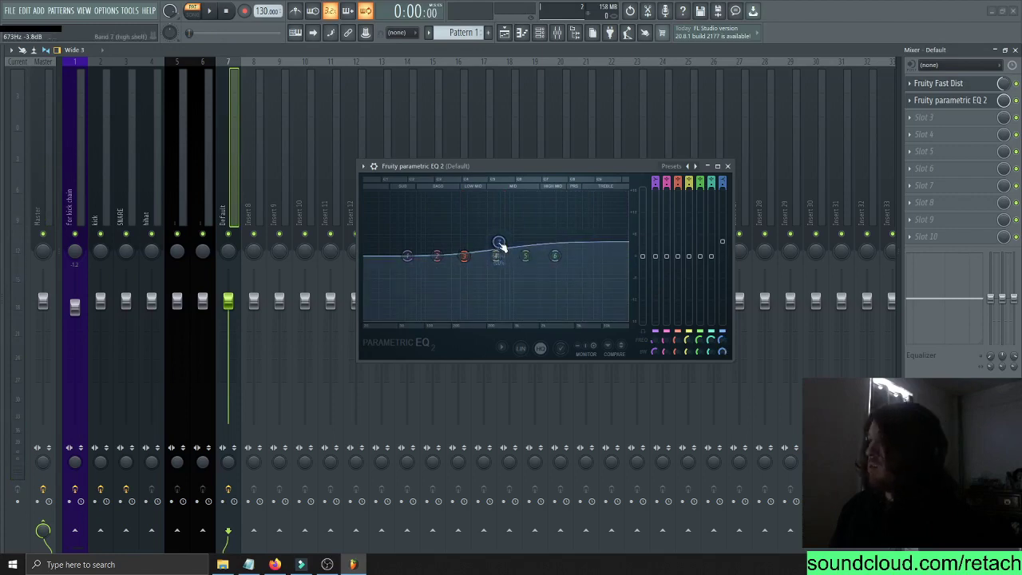
- Lower the EQ's high-shelf band 7 almost to the flat line beside band 5 while the pattern plays
key(space)
drag(500, 245, 519, 255)
key(space)
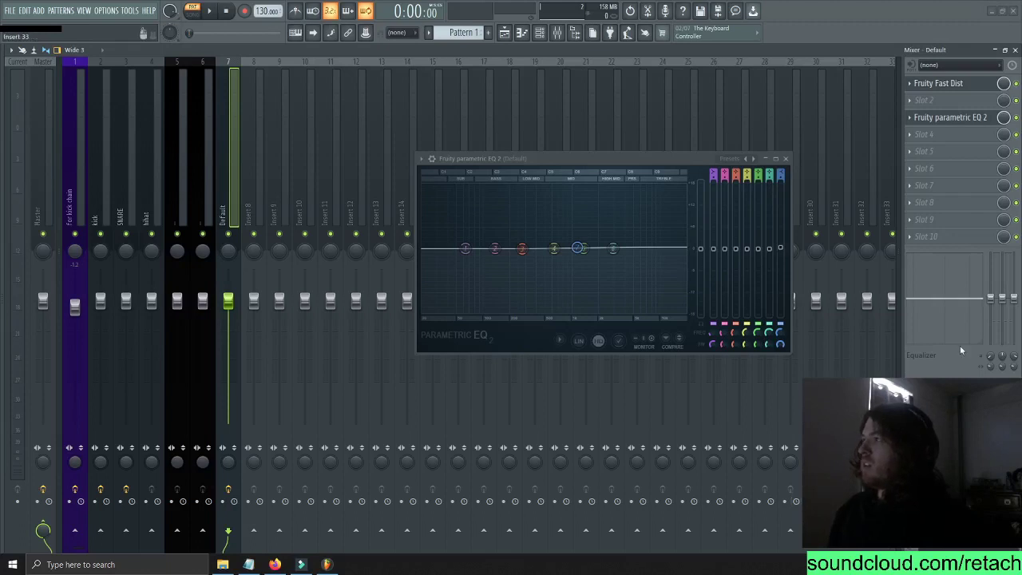
- Load Fruity Reeverb 2 into slot 2, audition it, and move it above Fruity Fast Dist in the effect chain
click(920, 101)
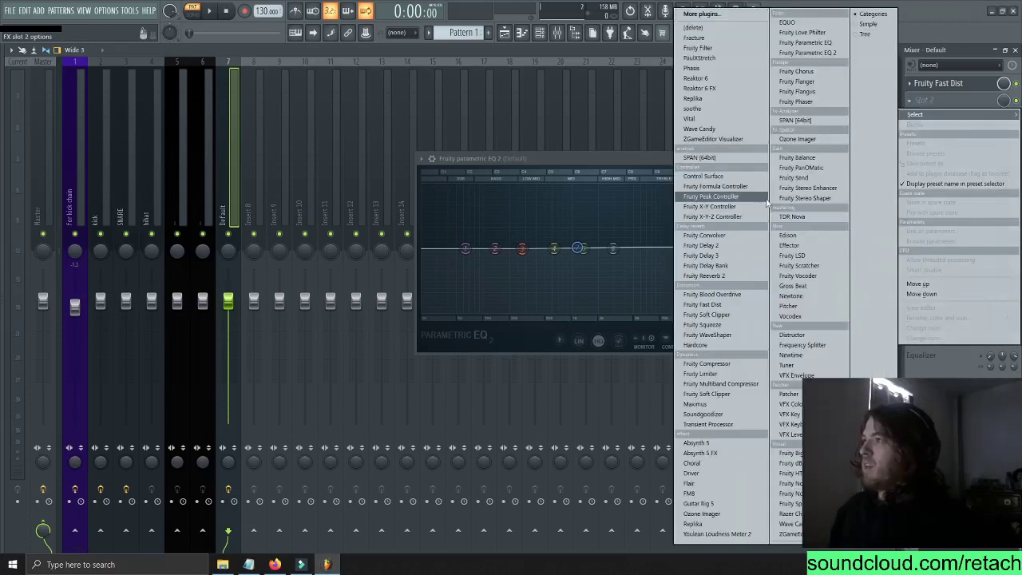
click(722, 275)
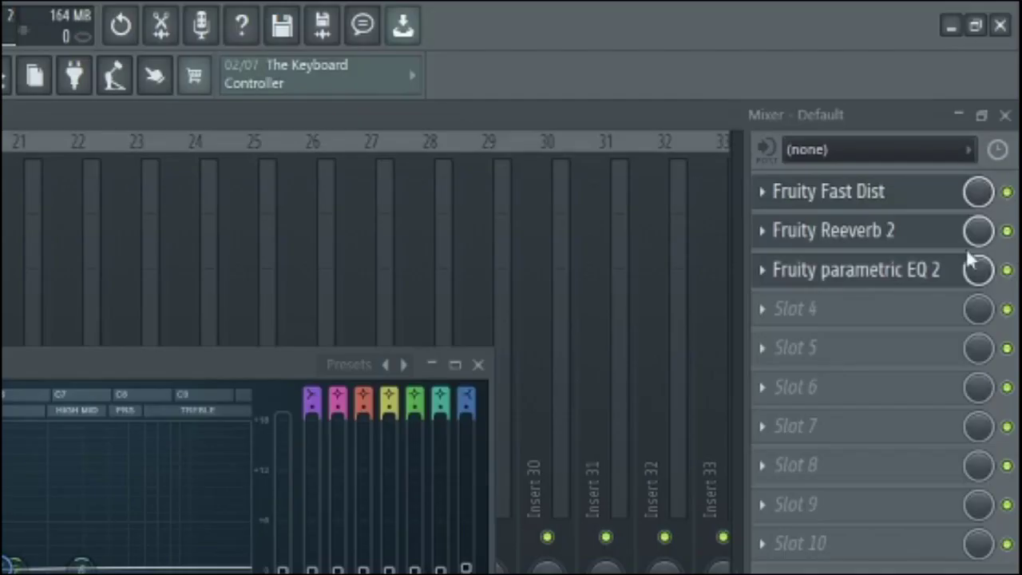
drag(168, 378, 194, 367)
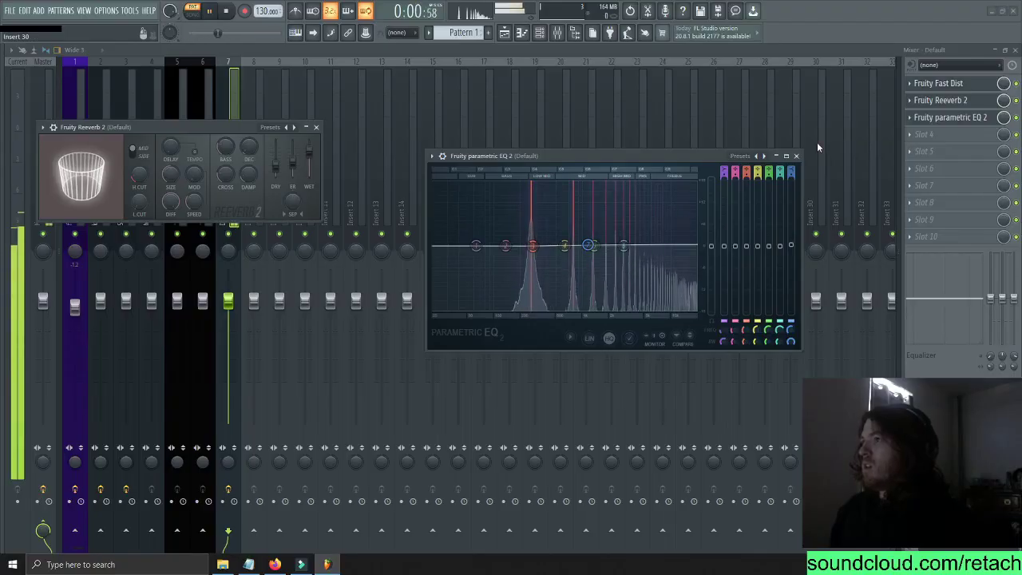
key(space)
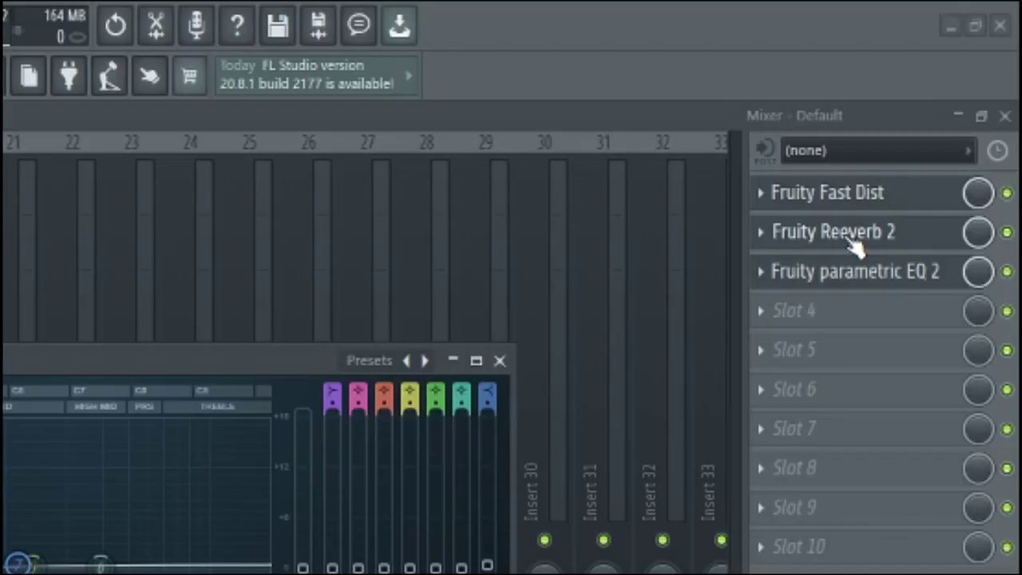
drag(852, 241, 855, 199)
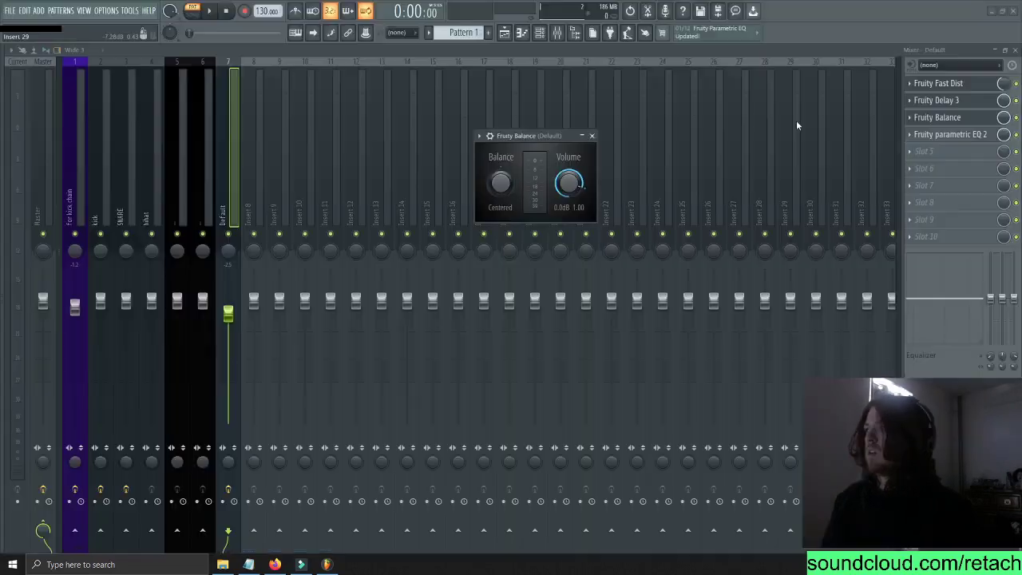
- Create an automation clip for the volume of Fruity Balance
click(936, 102)
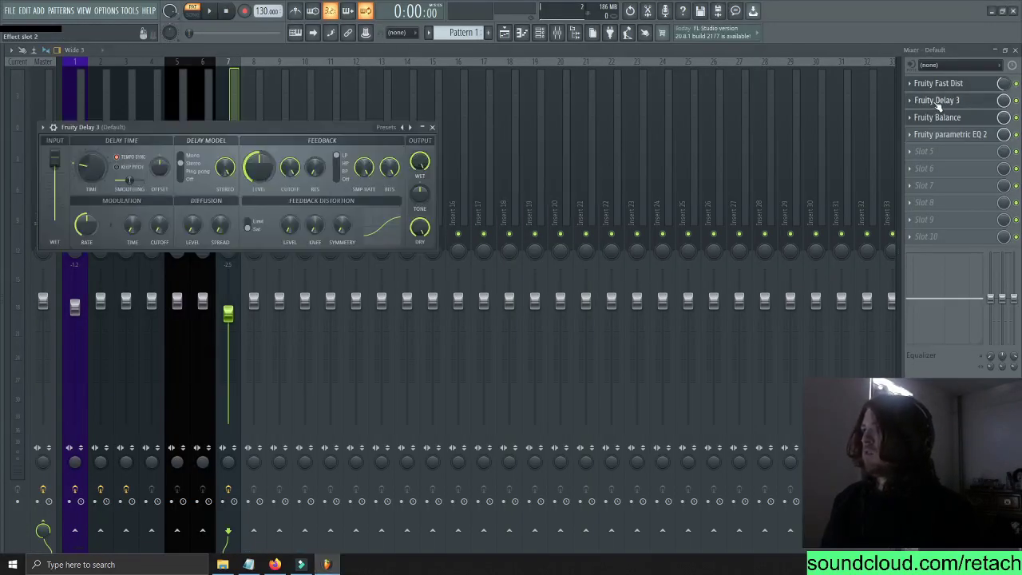
click(939, 104)
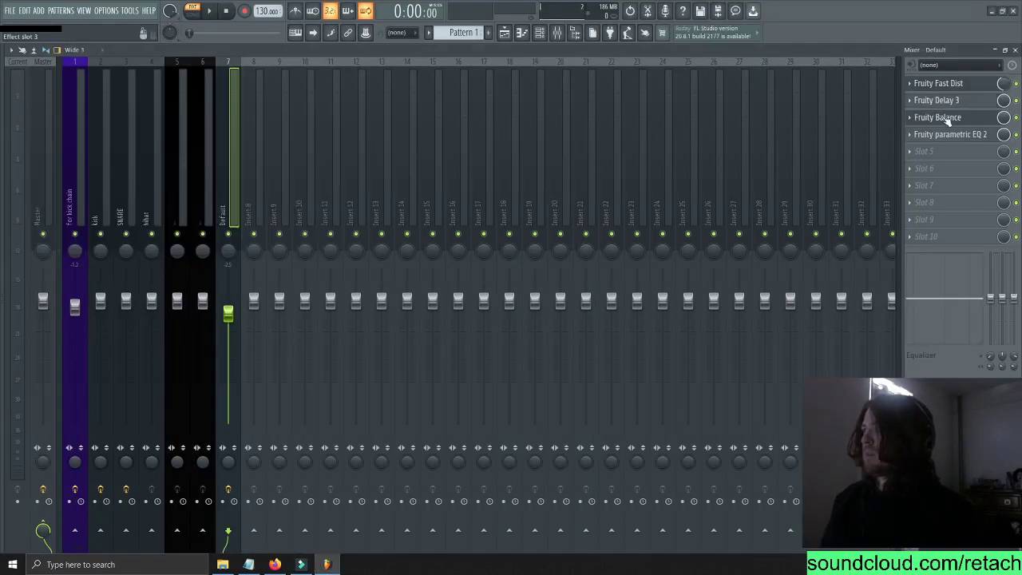
click(942, 118)
right_click(576, 182)
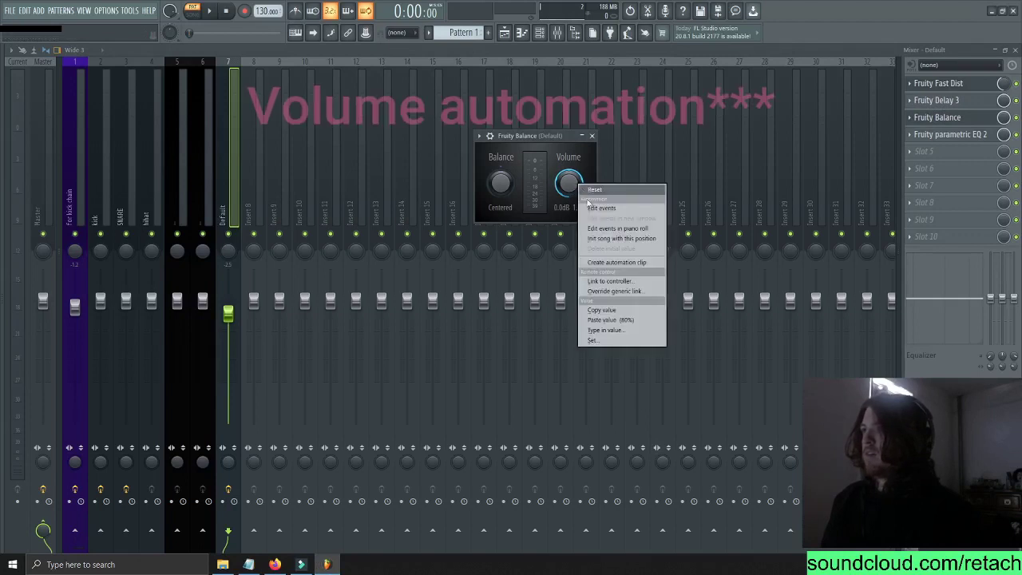
click(610, 263)
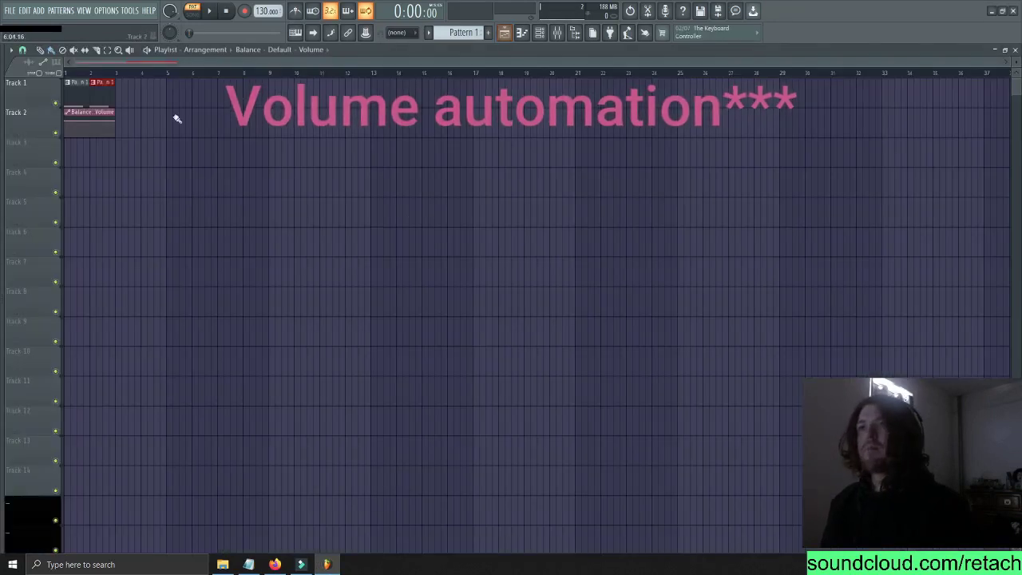
- Make the volume automation drop to 0% at bar 3 and extend the clip to bar 9
right_click(113, 125)
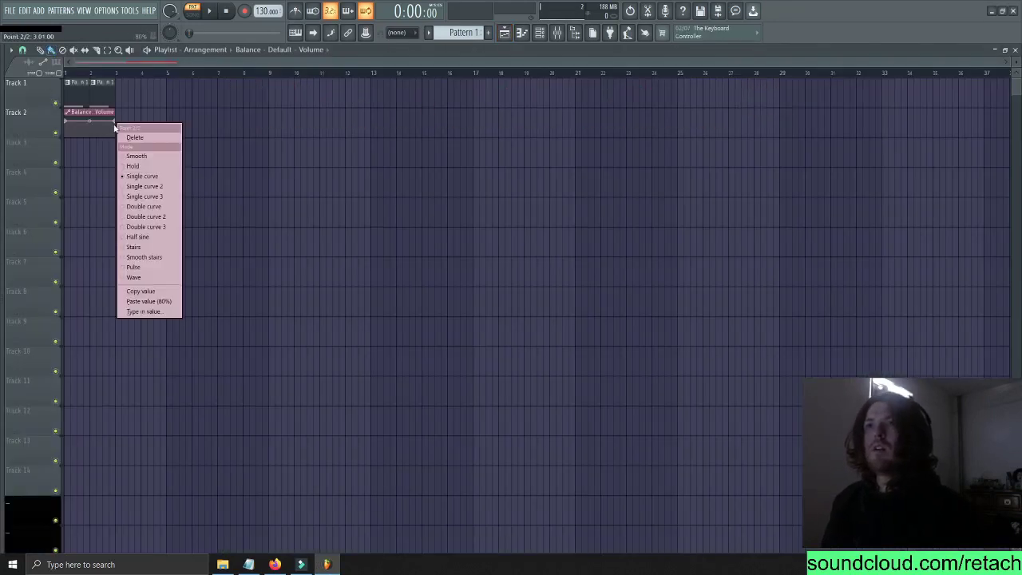
click(114, 128)
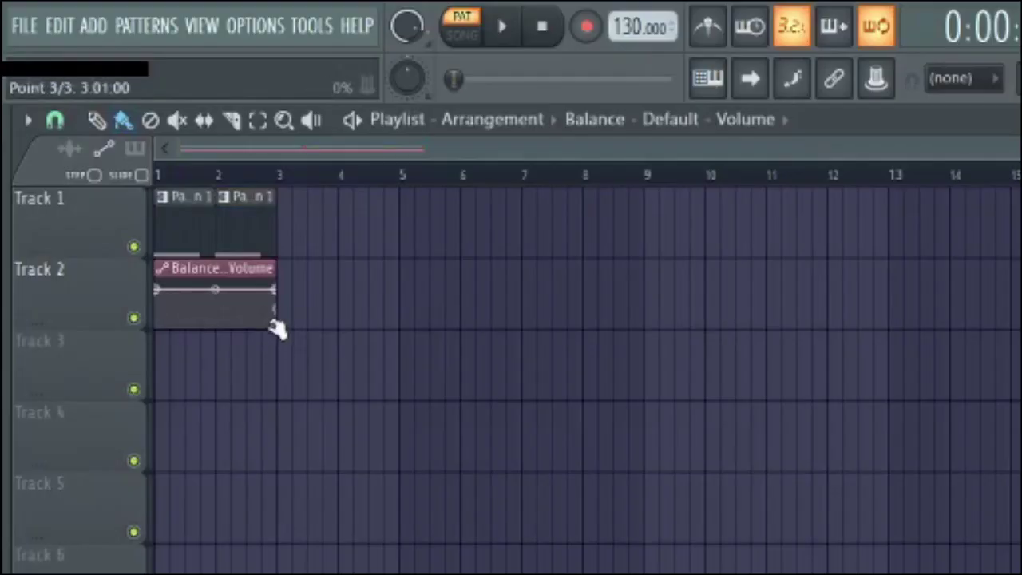
drag(283, 272, 629, 274)
drag(276, 326, 650, 358)
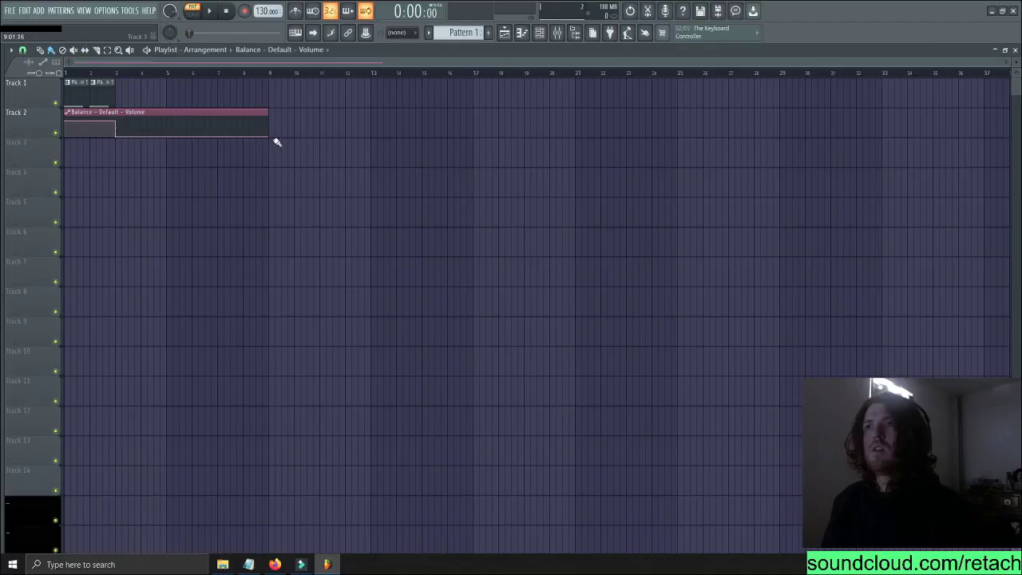
- Play the arrangement in song mode to hear the volume automation with Fruity Balance placed after Fruity Delay 3
key(F9)
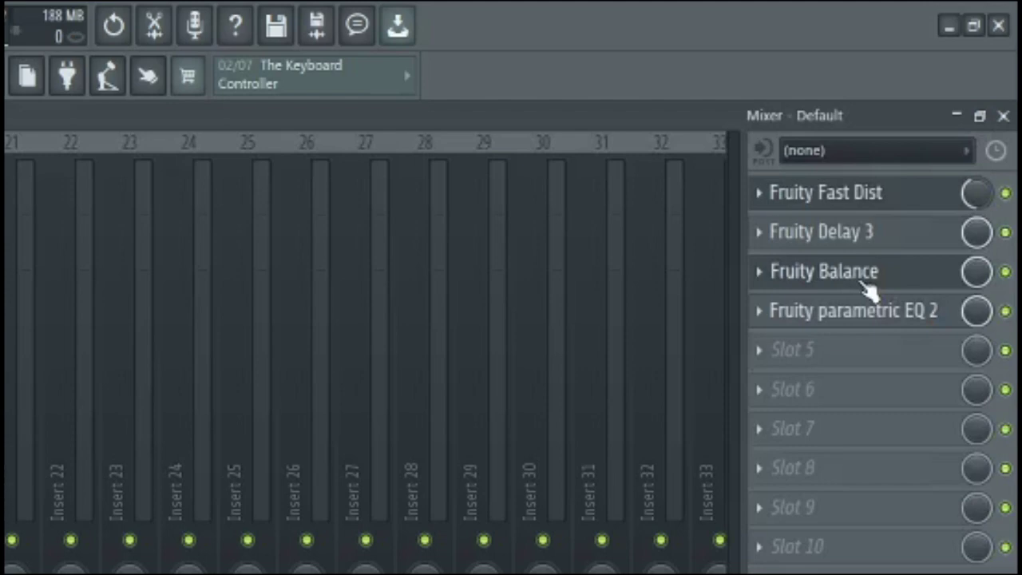
click(956, 116)
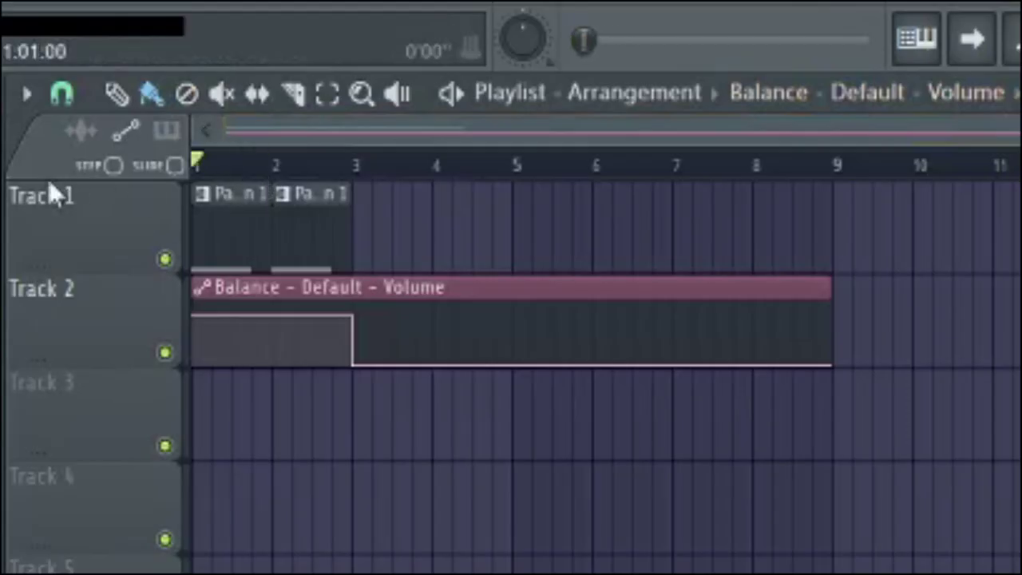
key(space)
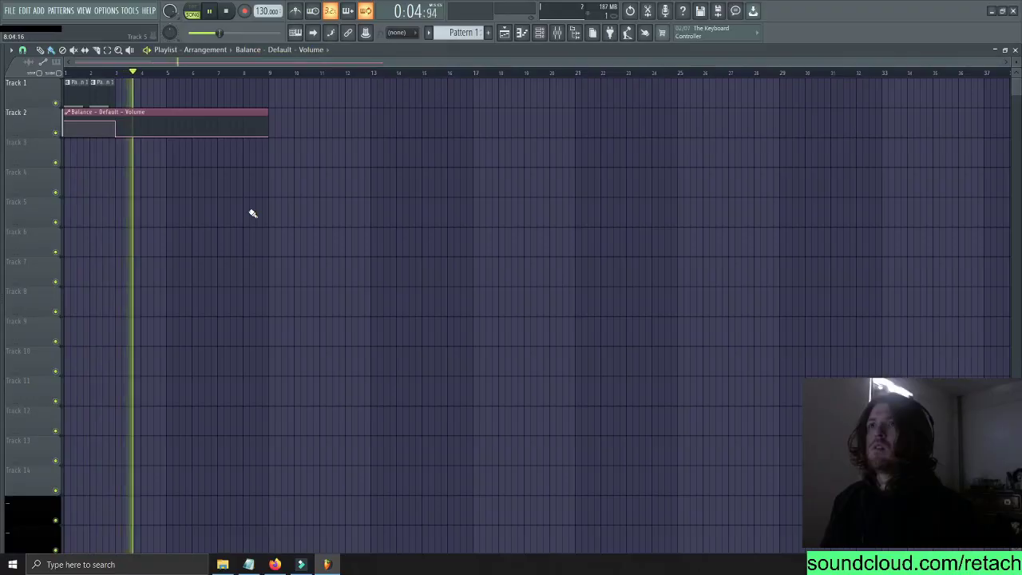
key(space)
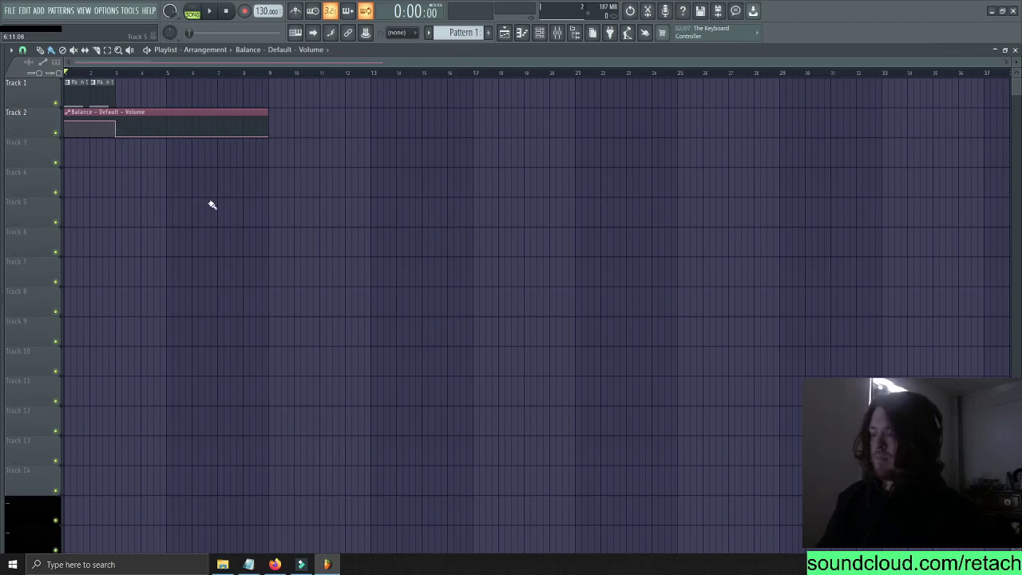
- Move Fruity Delay 3 below Fruity Balance in the effect chain and play the arrangement again
key(F9)
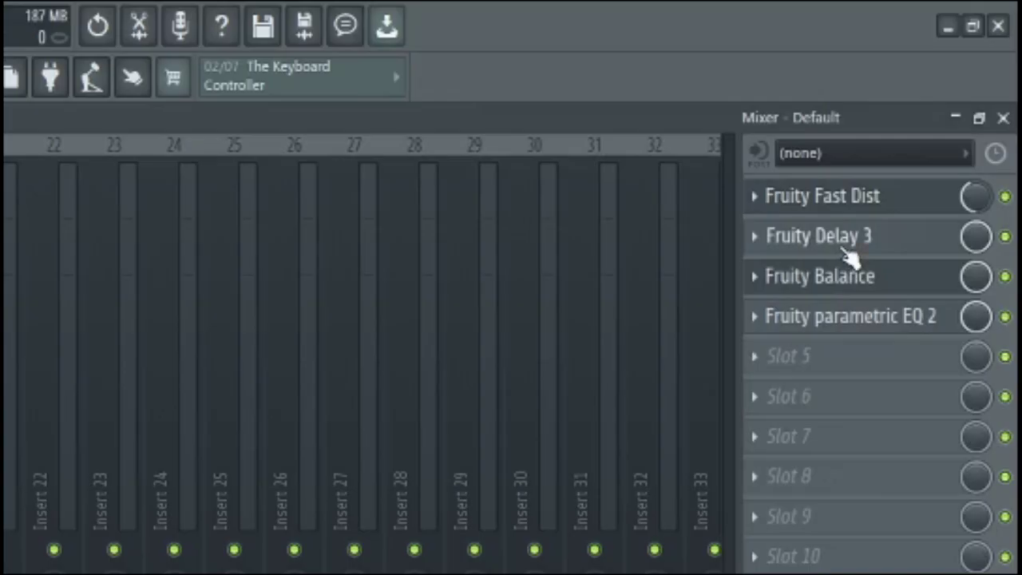
drag(851, 254, 847, 286)
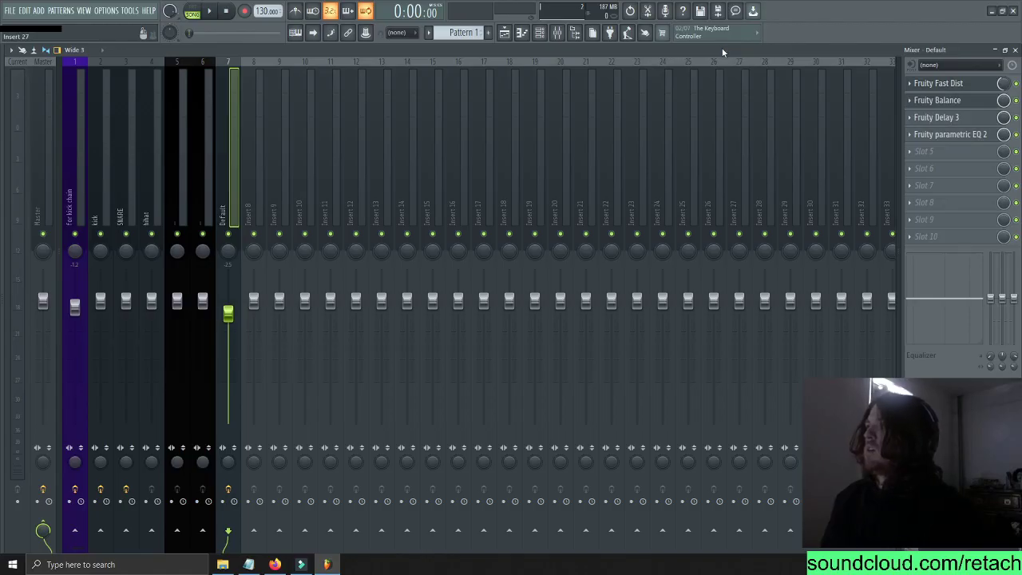
key(F9)
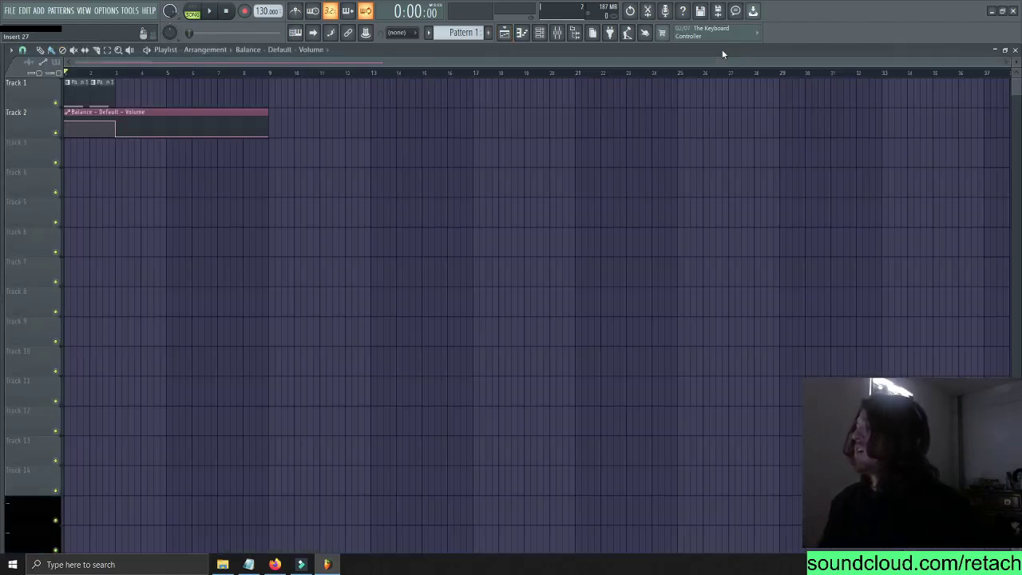
key(space)
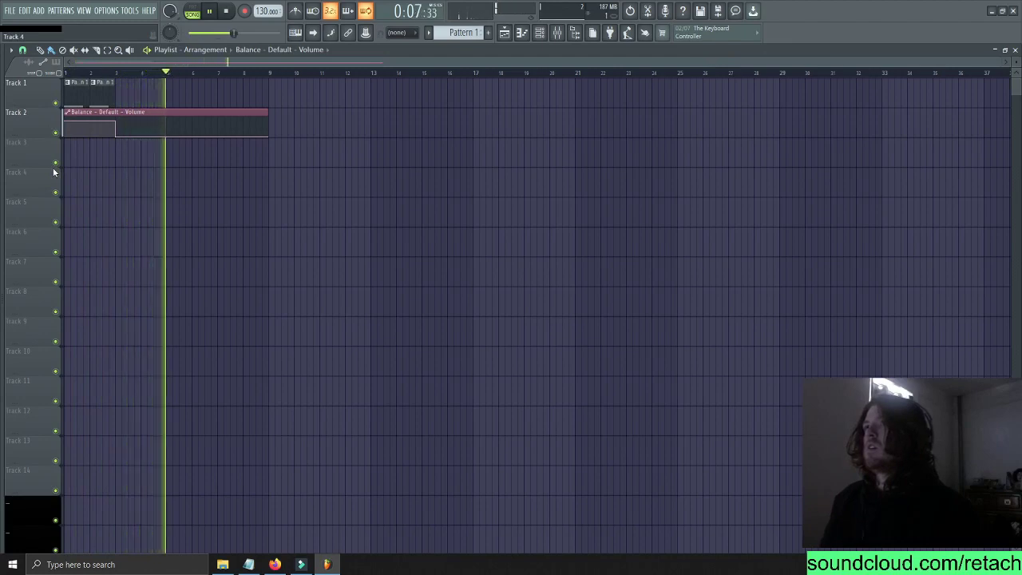
- Stop playback and duplicate the two Pattern 1 clips on Track 1 into bars 3 and 4
key(space)
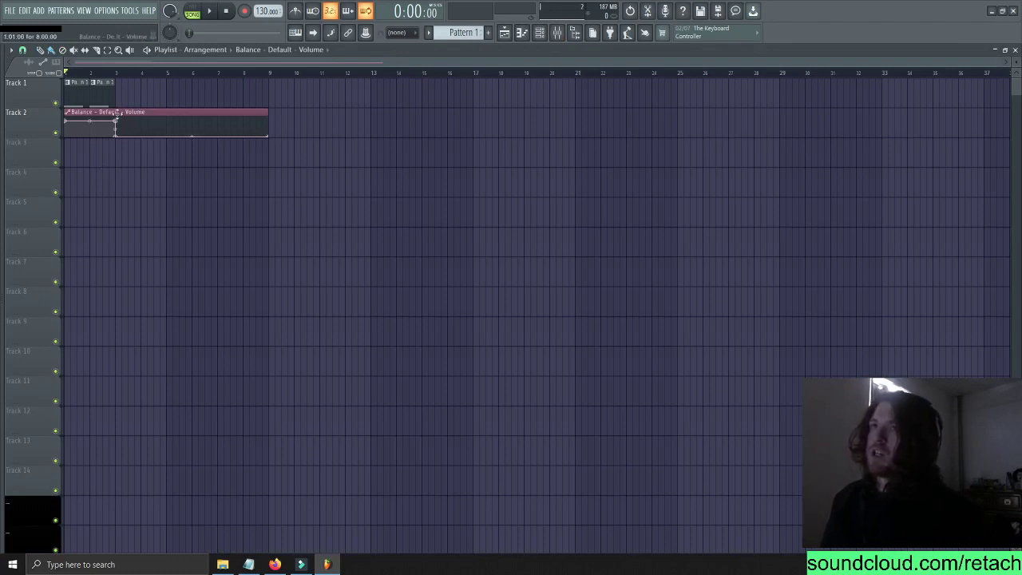
drag(162, 78, 70, 102)
key(e)
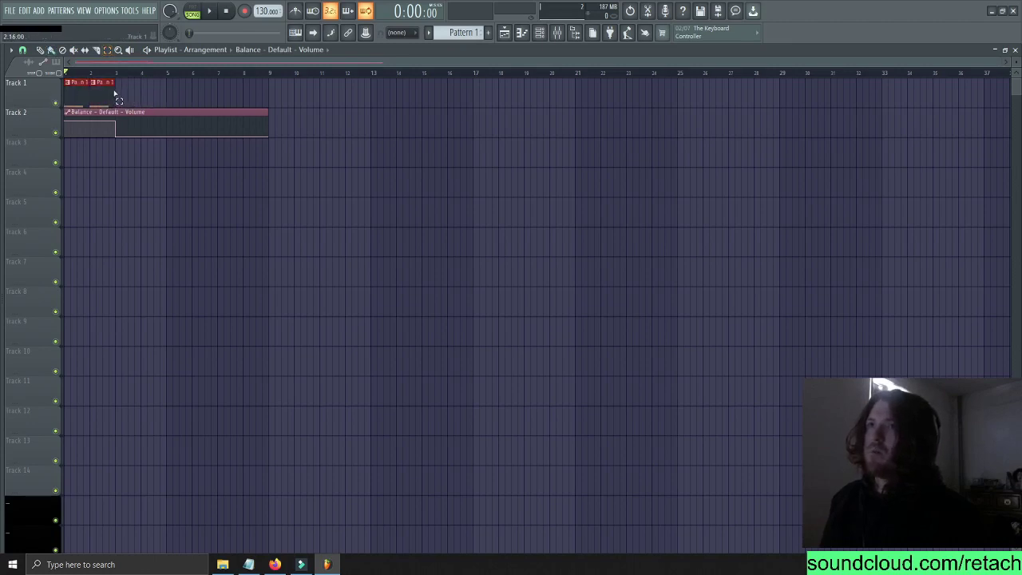
key(ctrl+b)
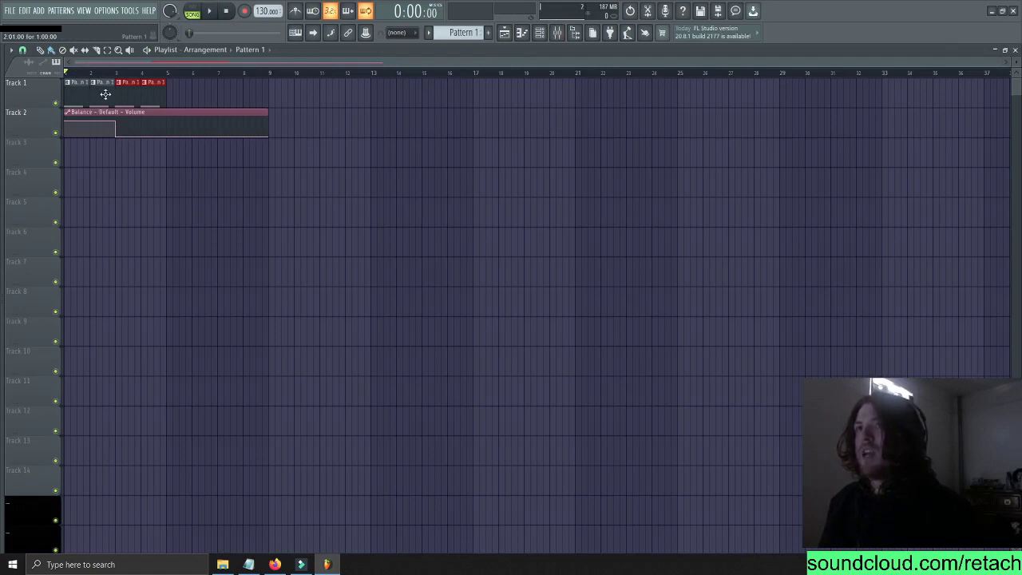
click(105, 94)
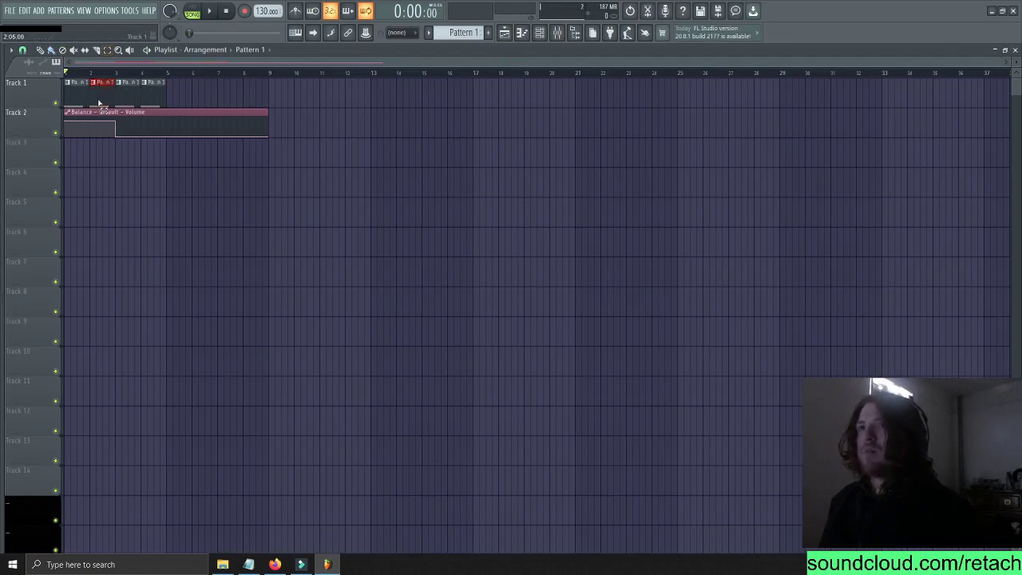
- Play the arrangement, mute the duplicated pattern clips at bars 3 and 4, and replay from within bar 2
key(space)
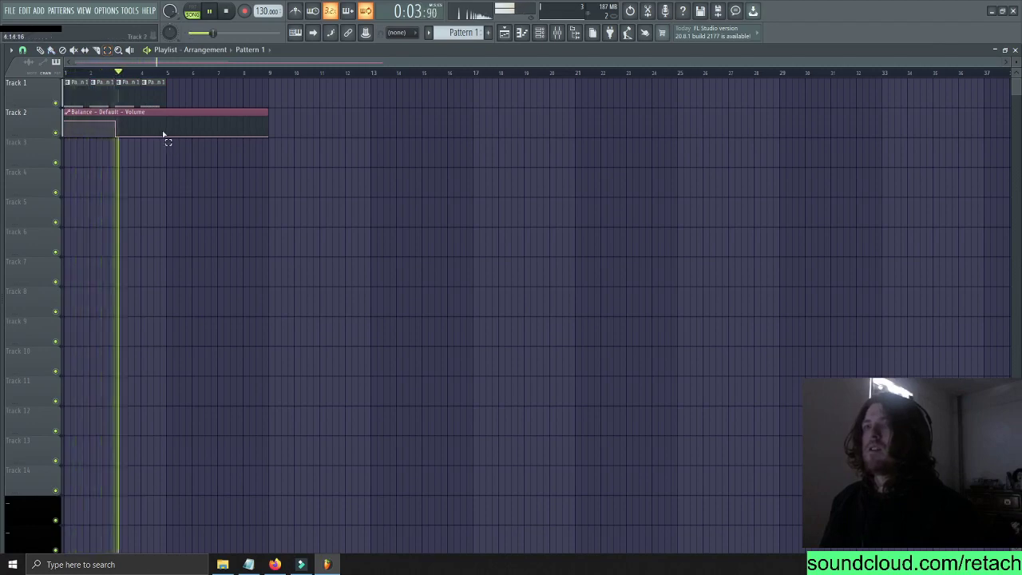
key(t)
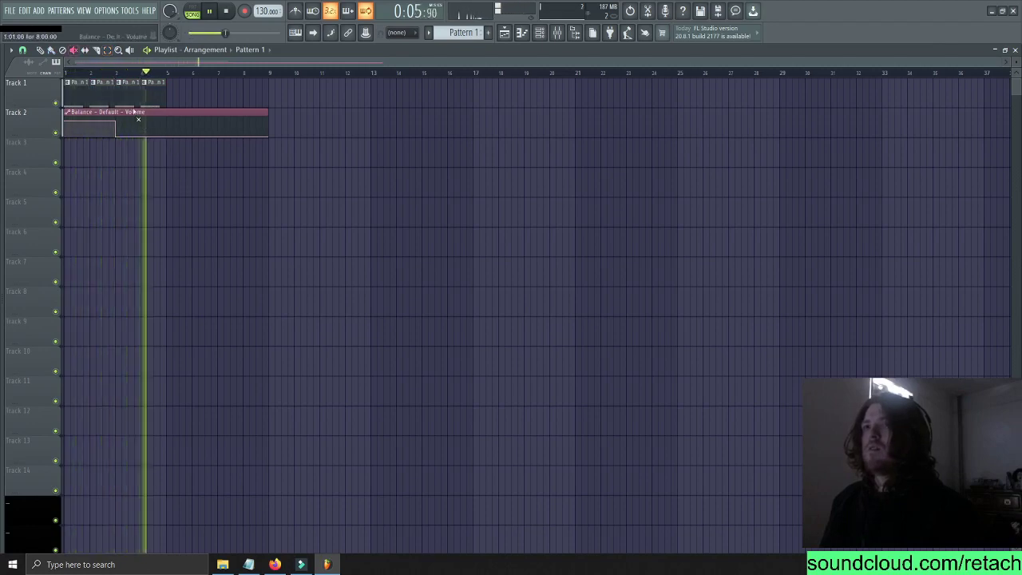
drag(130, 96, 149, 93)
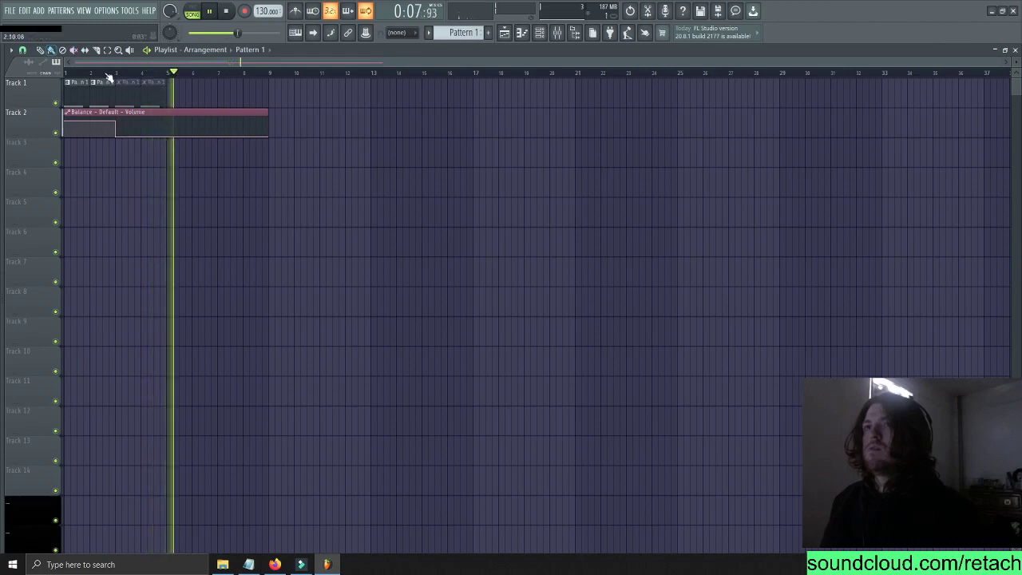
click(97, 72)
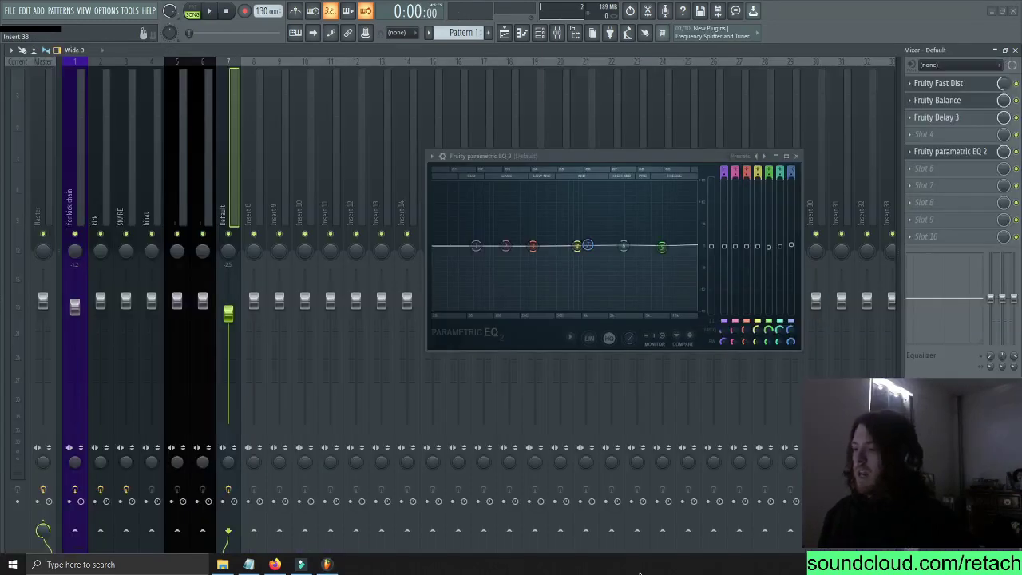
- Load Maximus into slot 4 before Fruity parametric EQ 2 and play the song with both plugin windows side by side
click(911, 136)
mouse_move(927, 144)
click(703, 397)
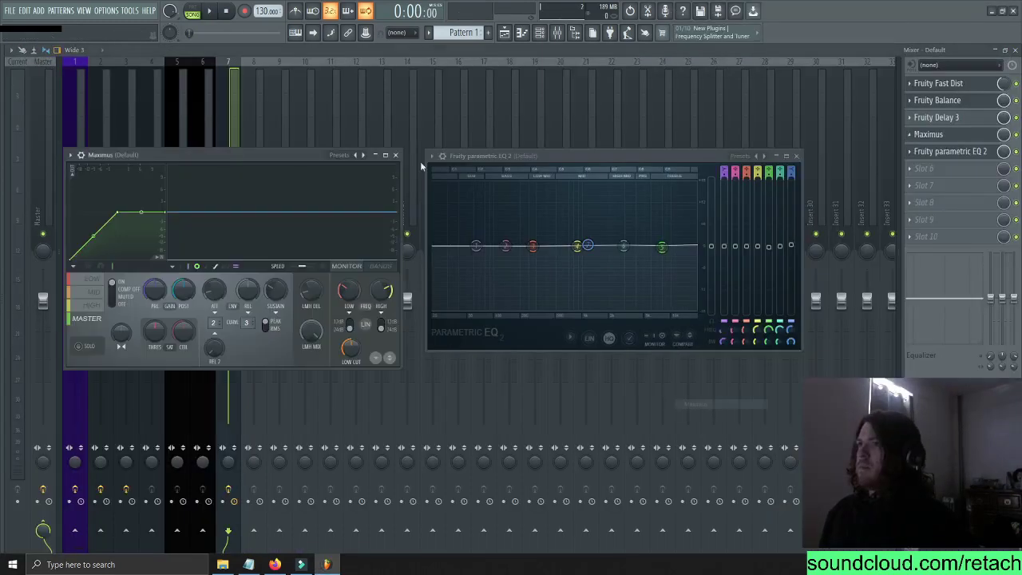
drag(224, 156, 262, 153)
key(space)
drag(524, 152, 622, 151)
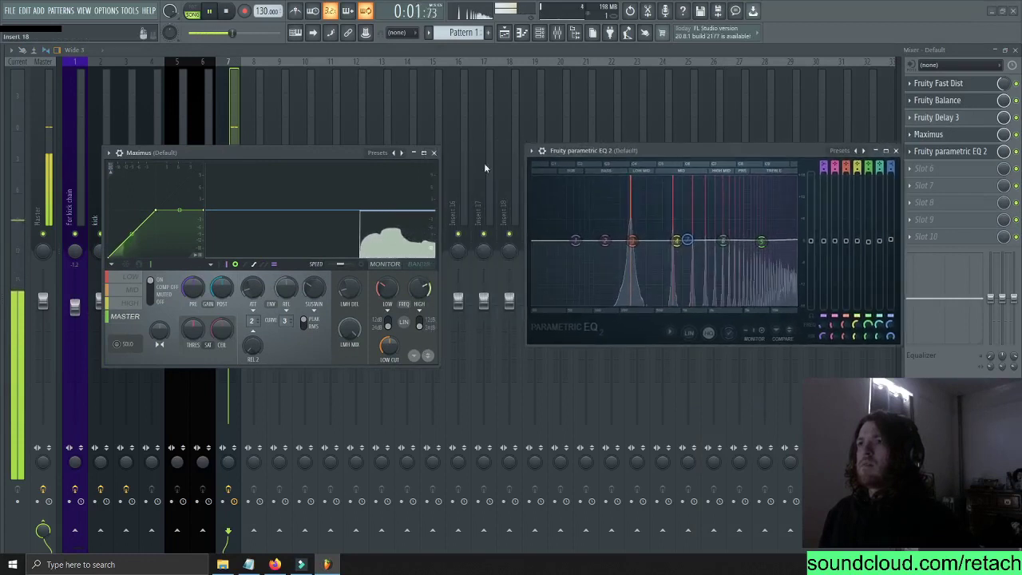
- Lower the knee of the Maximus master compression curve to about -13.5 dB and play the song to hear the compression
key(space)
drag(155, 211, 124, 240)
key(space)
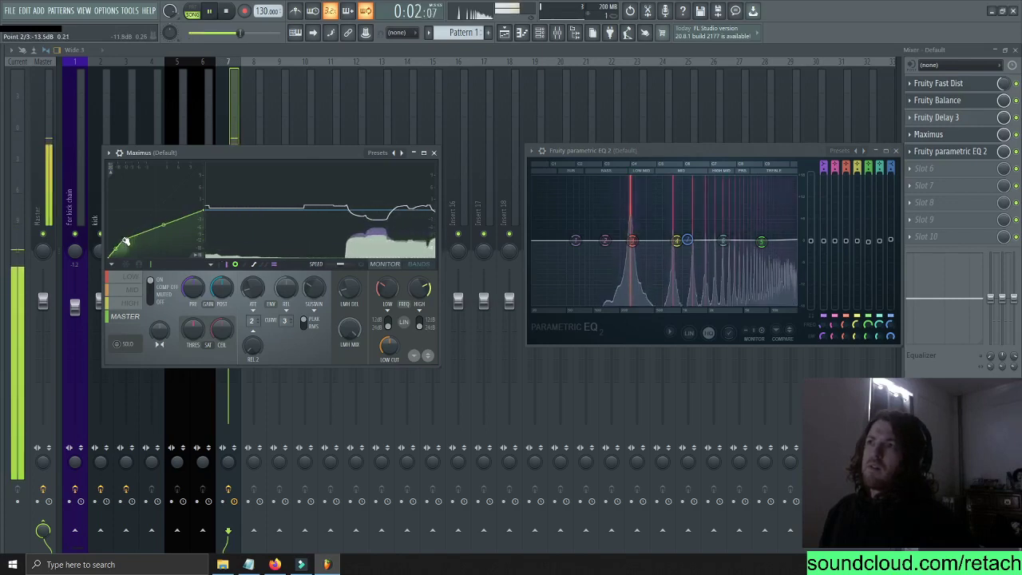
key(space)
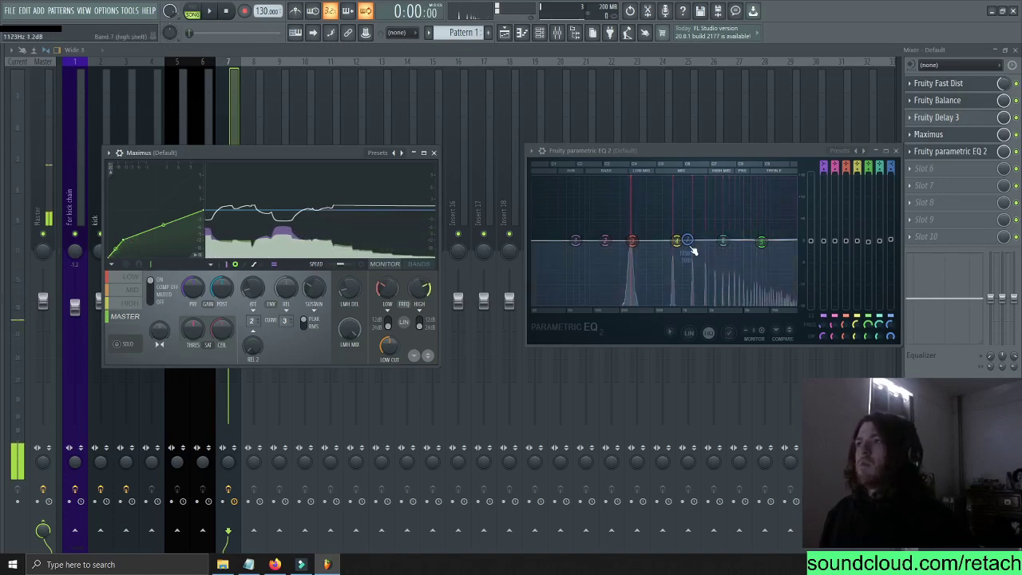
- Move band 6 of Fruity parametric EQ 2 to a low-frequency boost and create an automation clip for its frequency
drag(722, 240, 570, 218)
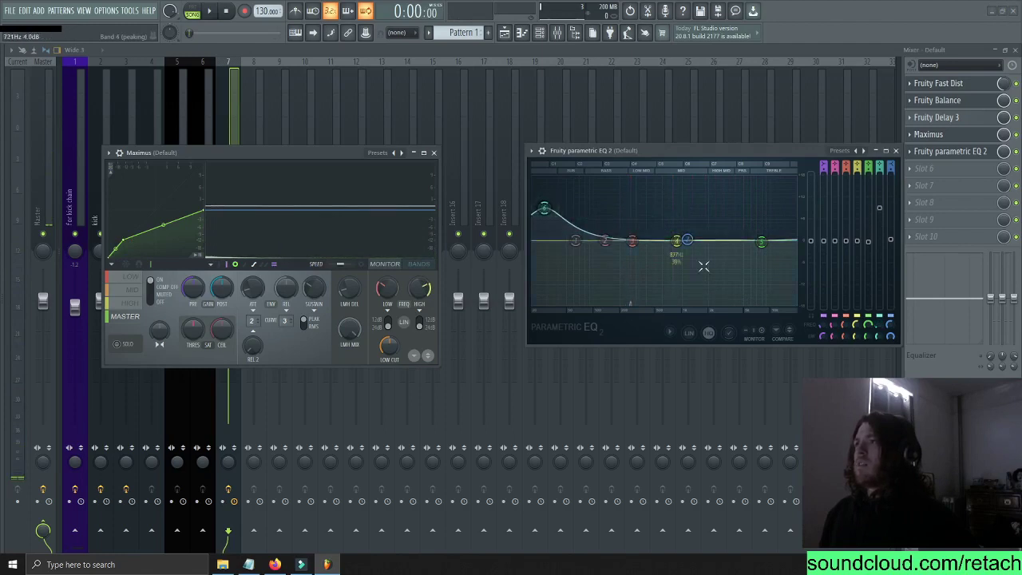
right_click(880, 323)
click(915, 411)
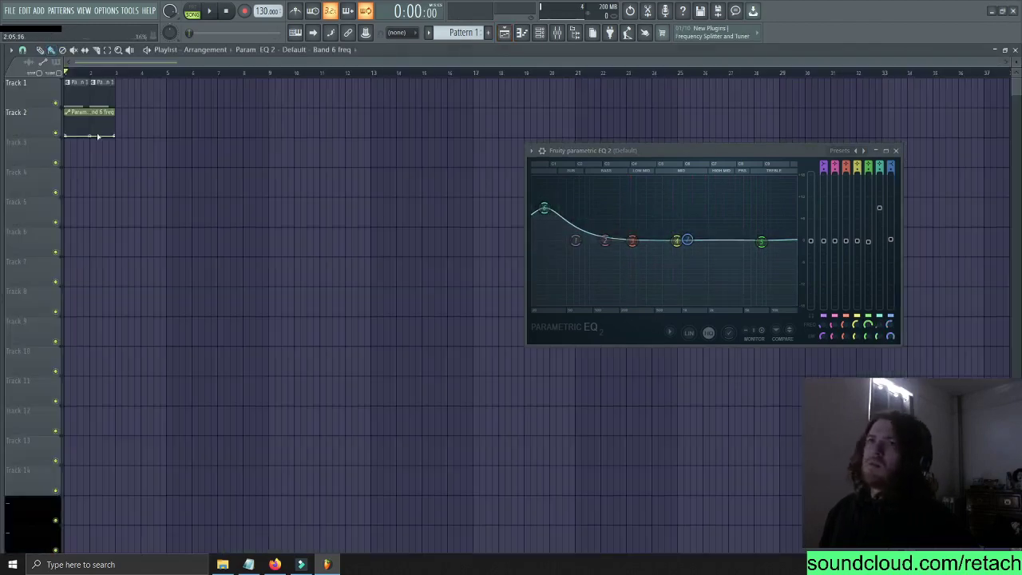
- Shape the band 6 frequency automation into a peak of about 68% at bar 2 and raise the band's gain to about 14.5 dB
key(space)
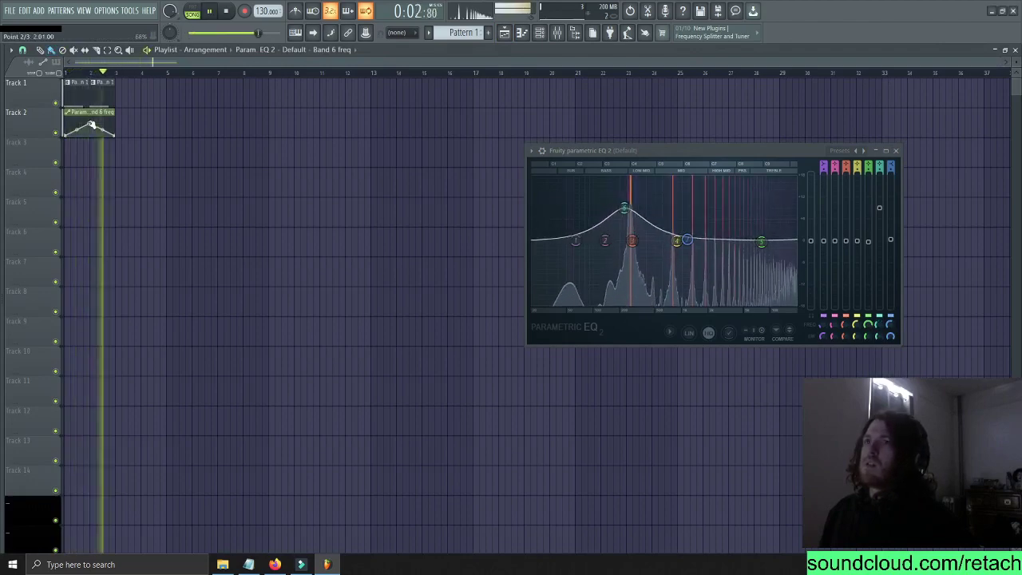
key(space)
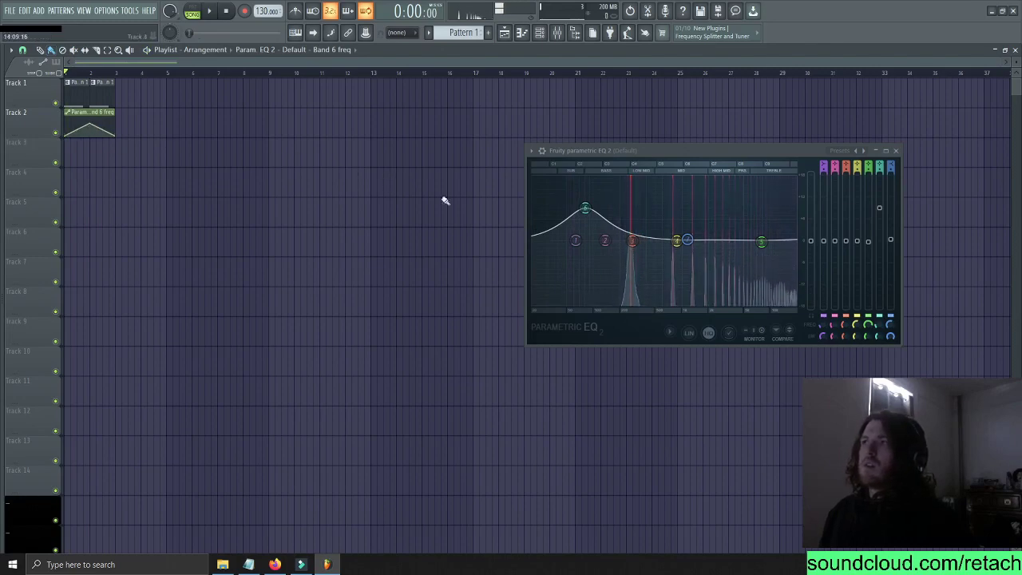
drag(879, 209, 879, 196)
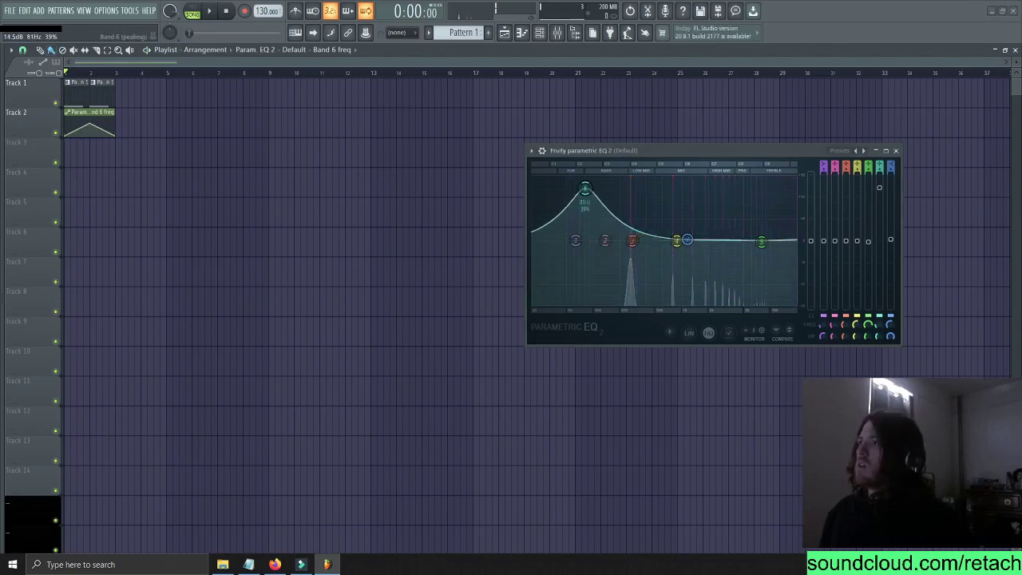
- Arrange Maximus and Fruity parametric EQ 2 side by side over the mixer and play the song with Maximus before the EQ
key(F9)
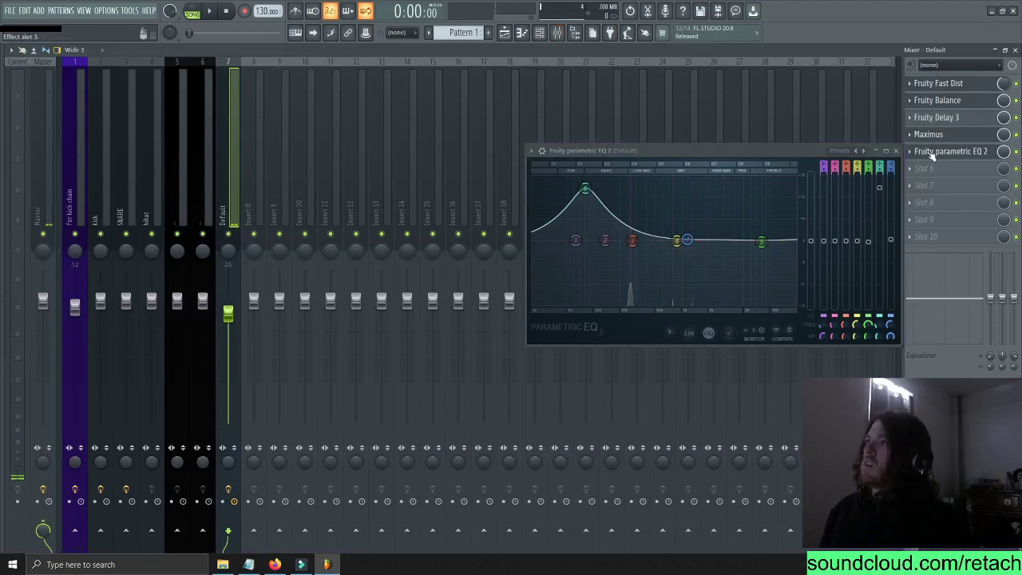
drag(704, 153, 684, 155)
click(964, 140)
drag(359, 153, 427, 153)
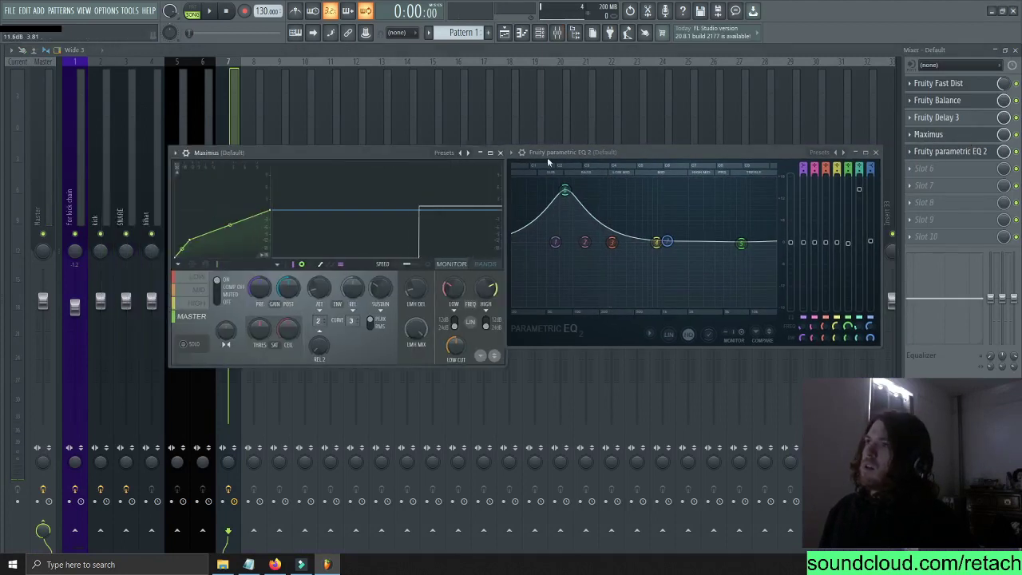
drag(578, 157, 601, 153)
drag(356, 149, 382, 144)
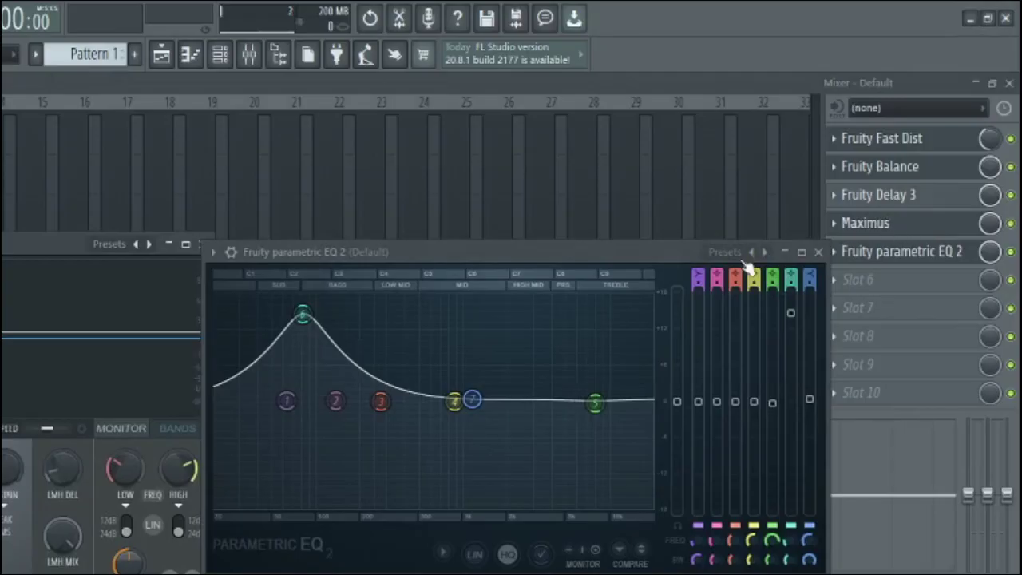
drag(645, 247, 629, 247)
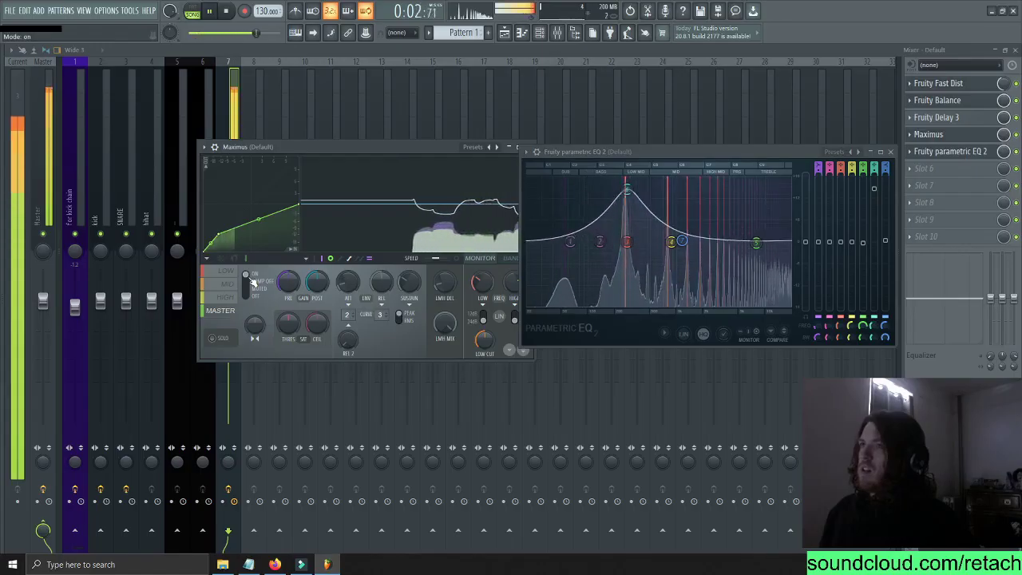
key(space)
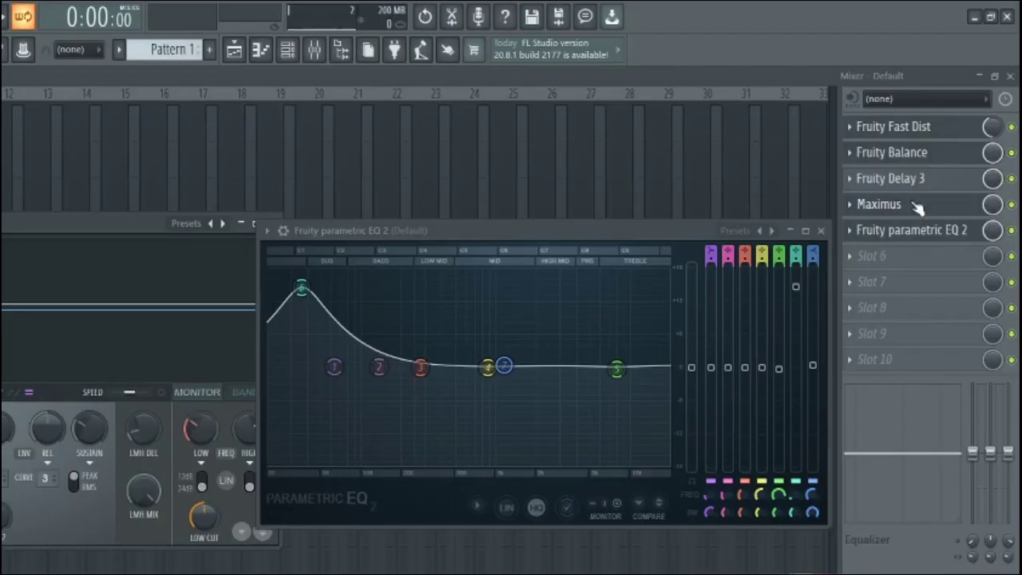
- Move Maximus below Fruity parametric EQ 2 in the effect chain and play the song to watch the compressor react
drag(919, 206, 919, 234)
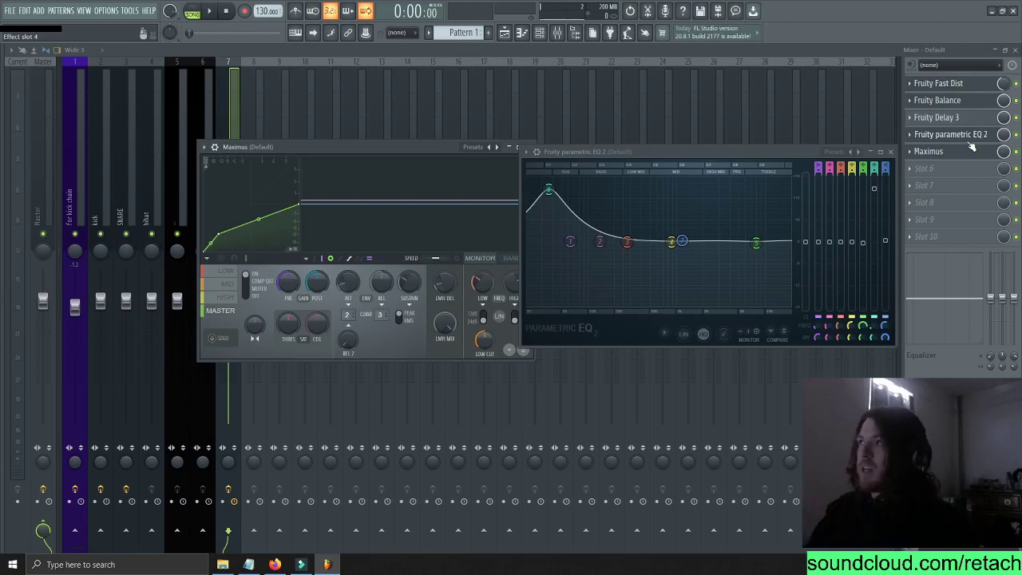
drag(302, 151, 288, 151)
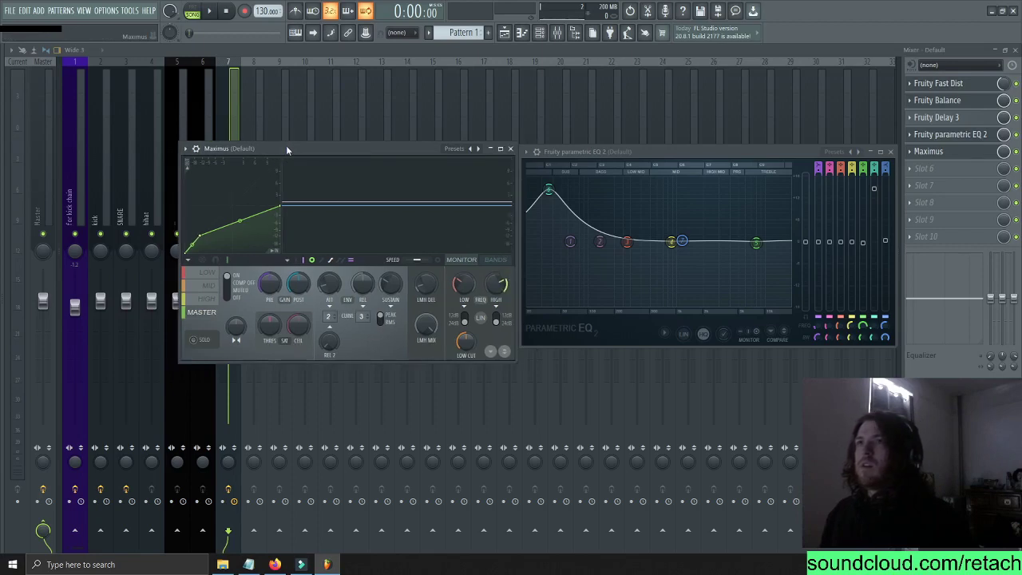
key(space)
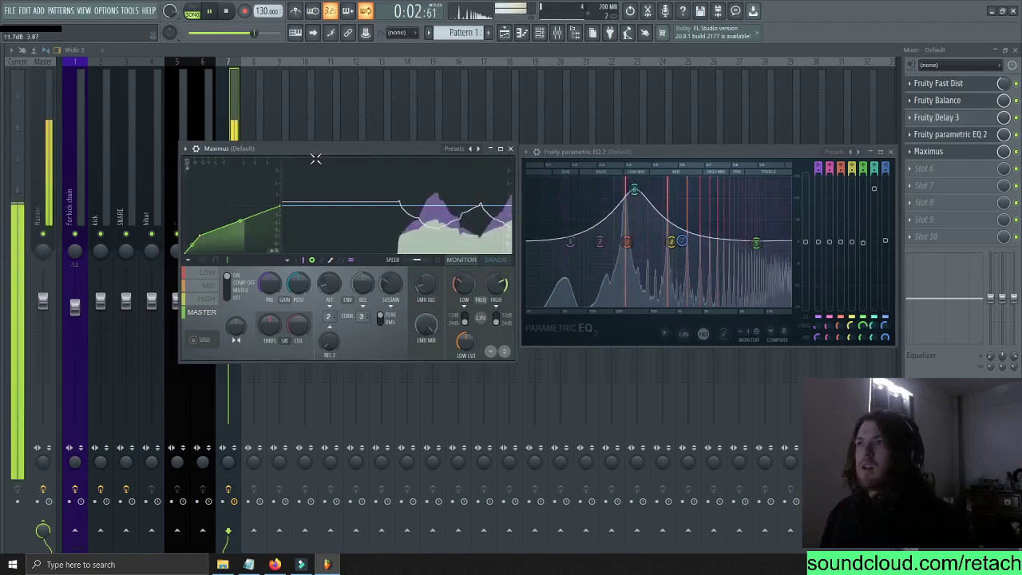
key(space)
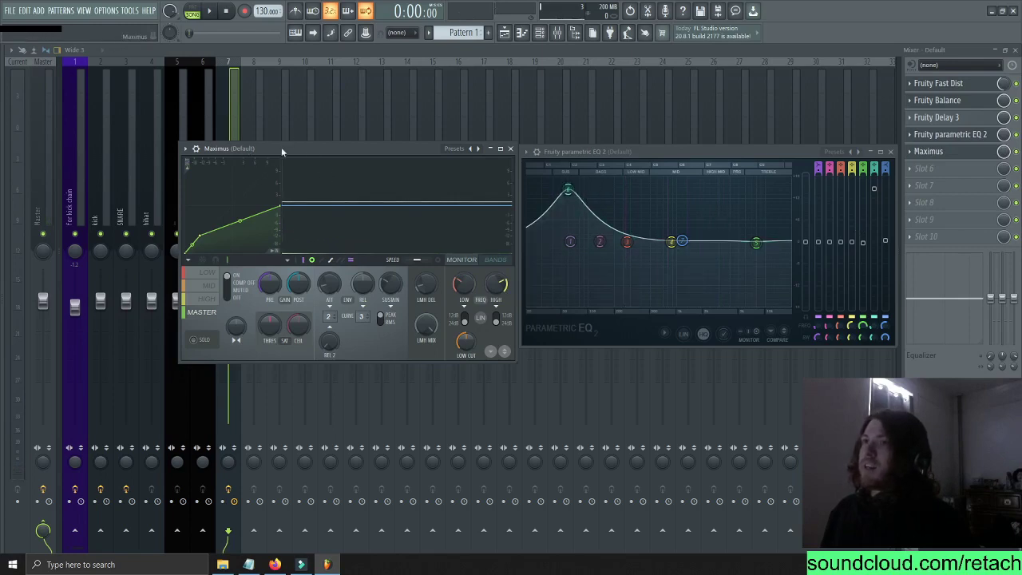
key(space)
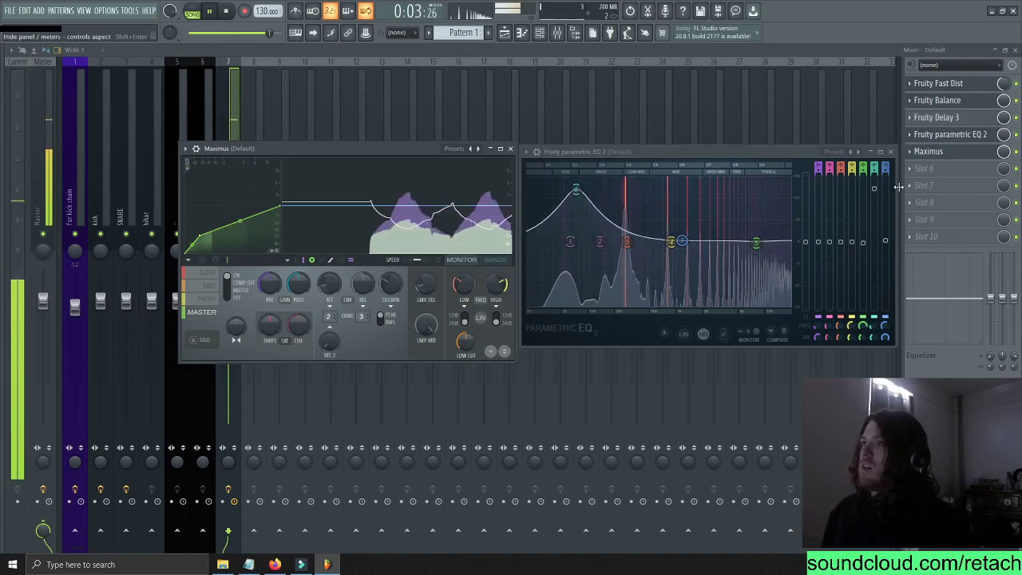
key(space)
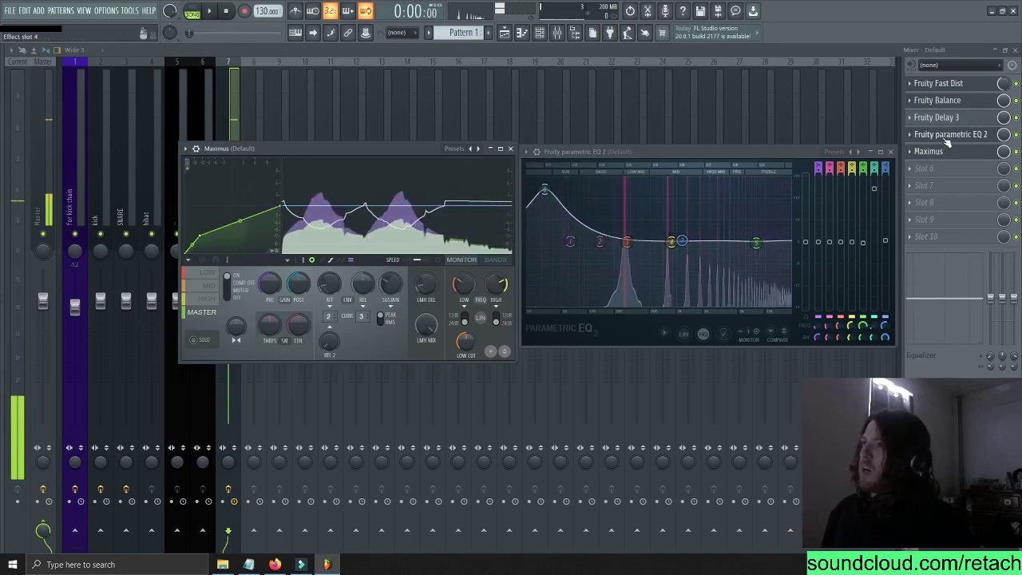
- Move Fruity parametric EQ 2 back below Maximus and play the song to compare the compression
drag(947, 137, 947, 154)
key(space)
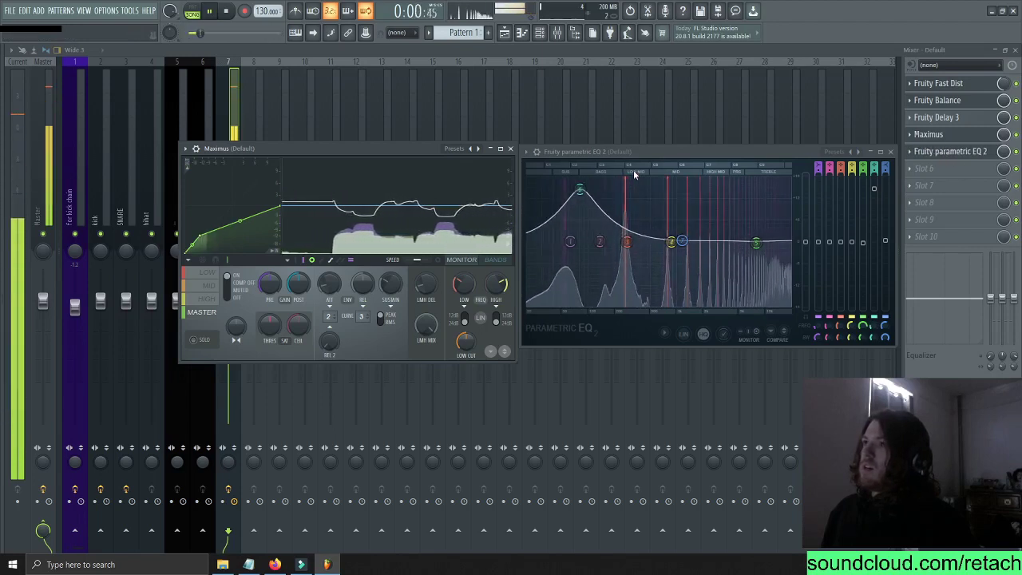
key(space)
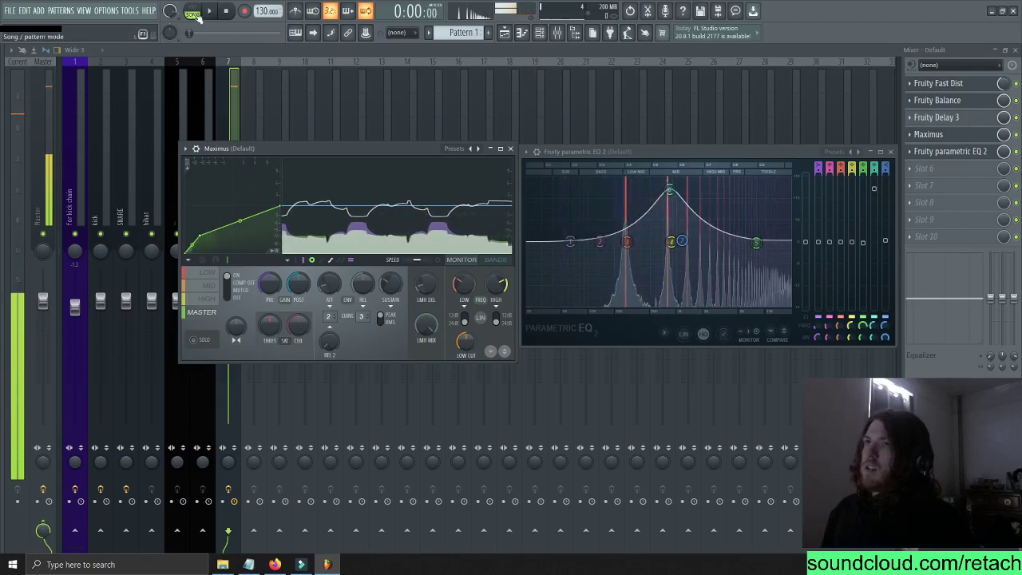
click(228, 13)
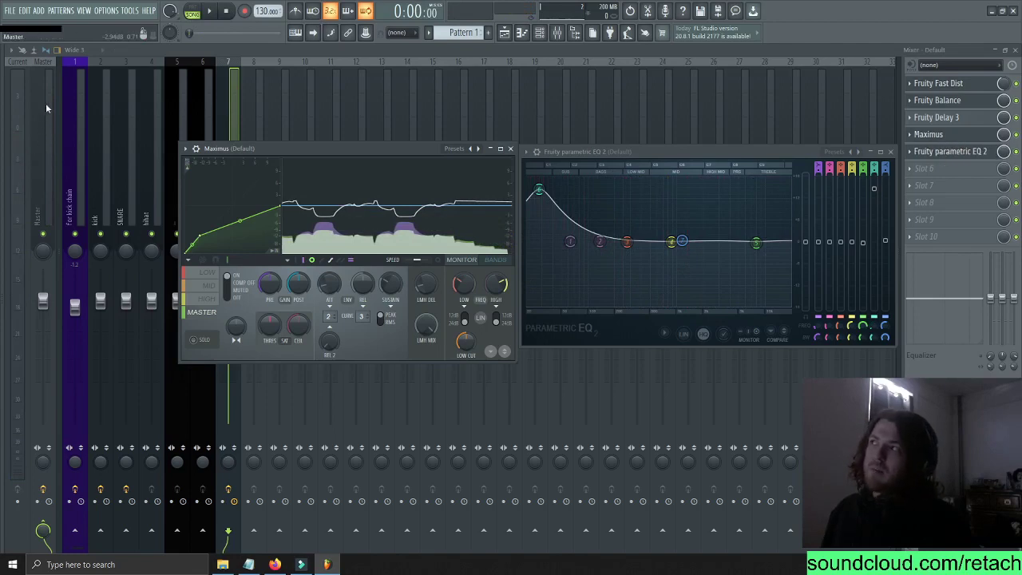
key(space)
key(space)
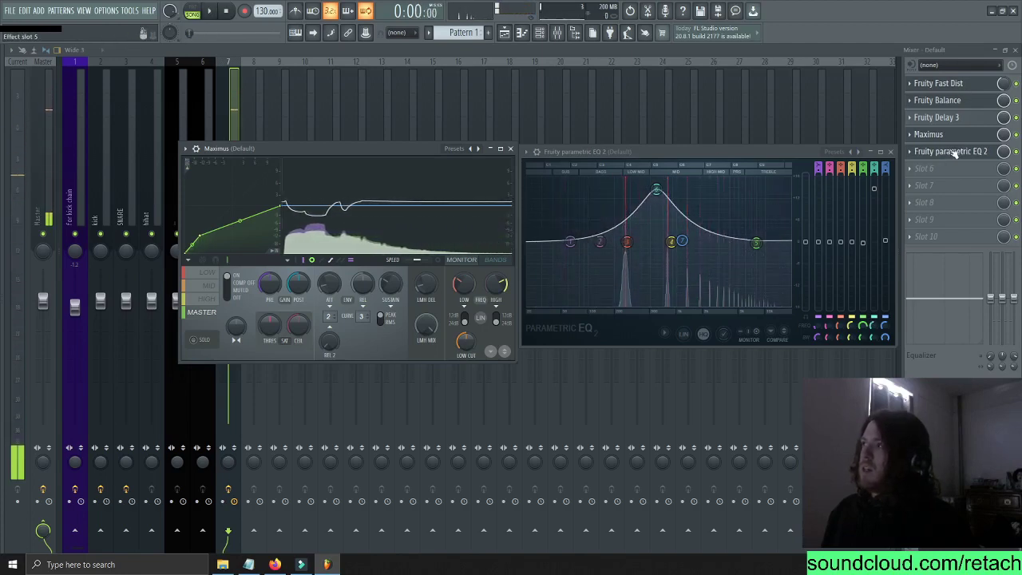
- Place Fruity parametric EQ 2 above Maximus again and play the song with the EQ feeding the compressor
drag(948, 154, 949, 137)
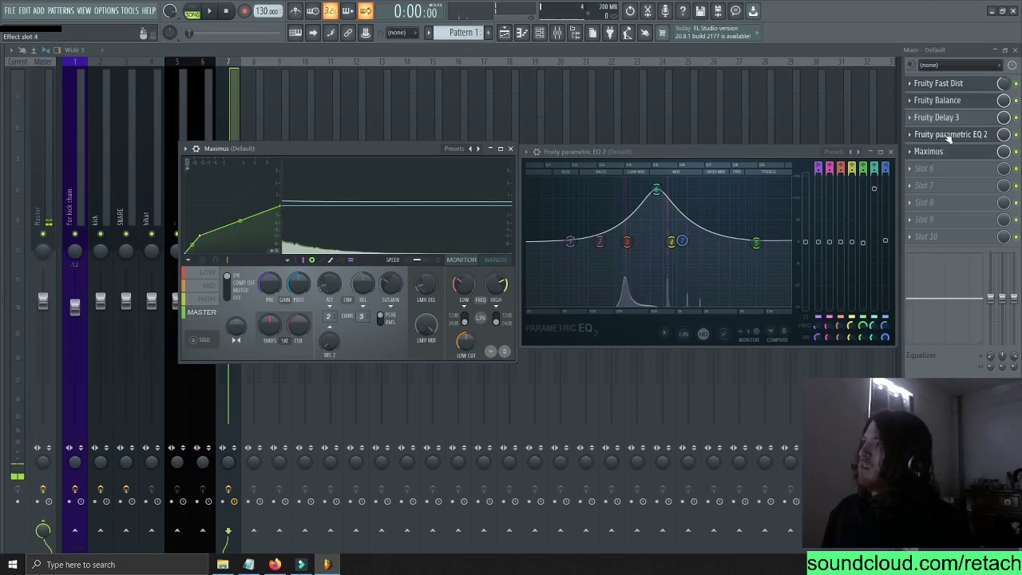
key(space)
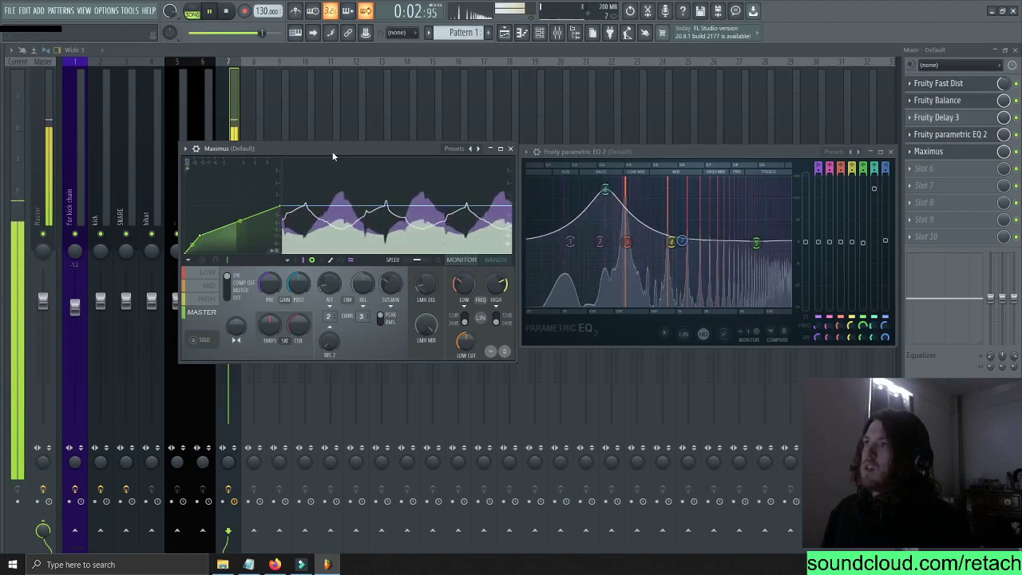
click(229, 11)
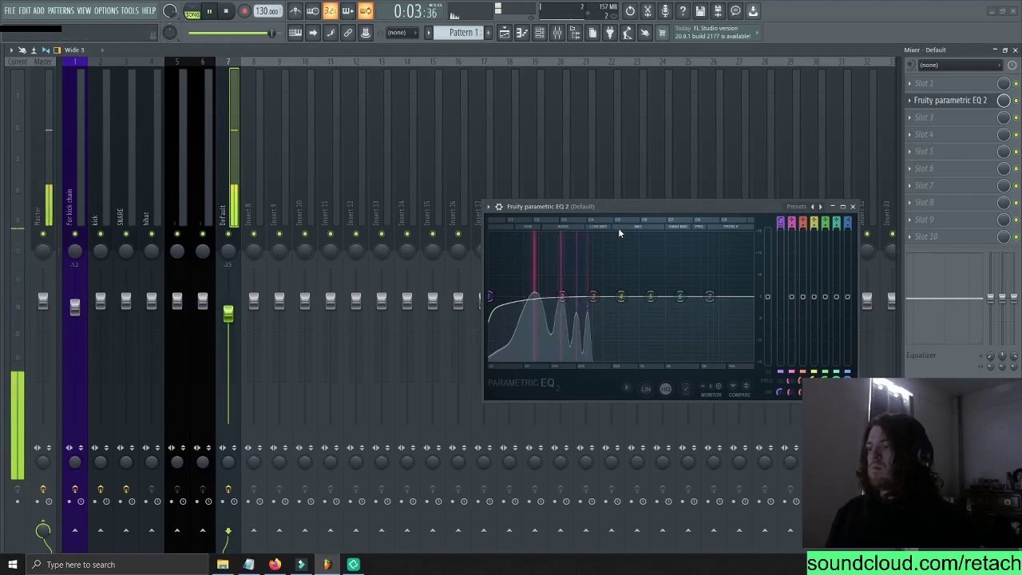
- Load Fruity Fast Dist into slot 1 ahead of Fruity parametric EQ 2, reposition its window and play the song through both effects
key(space)
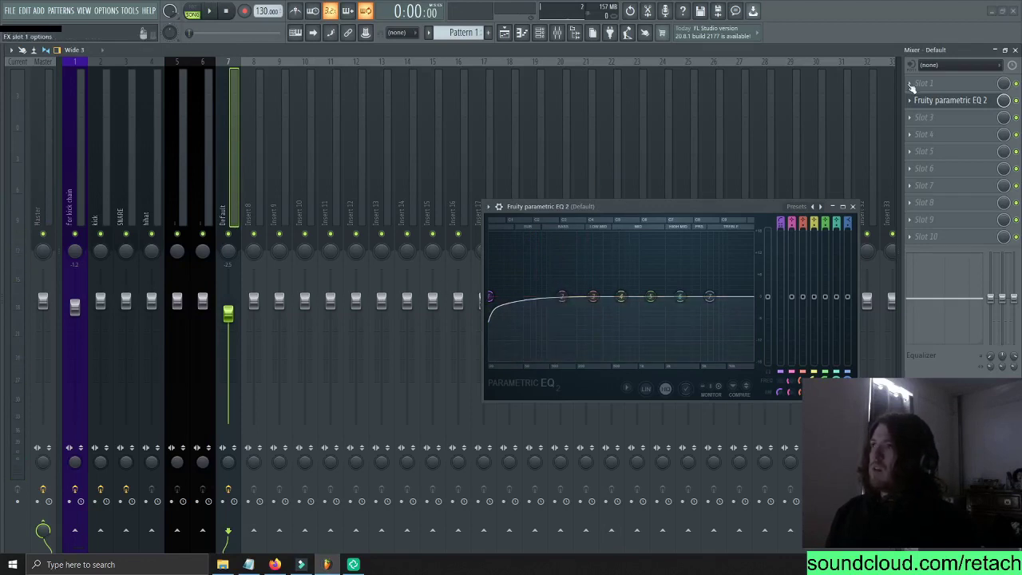
click(927, 85)
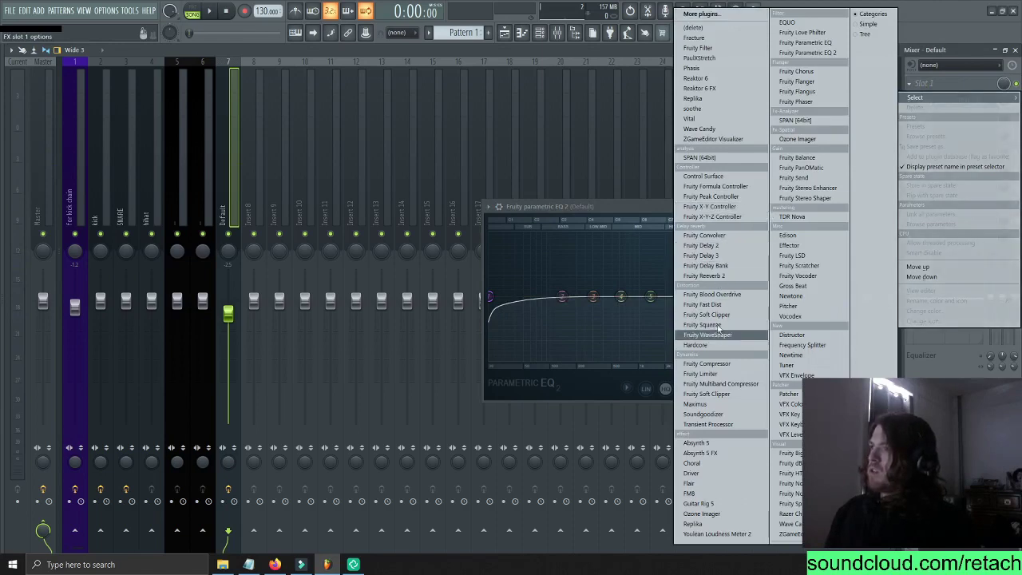
click(718, 305)
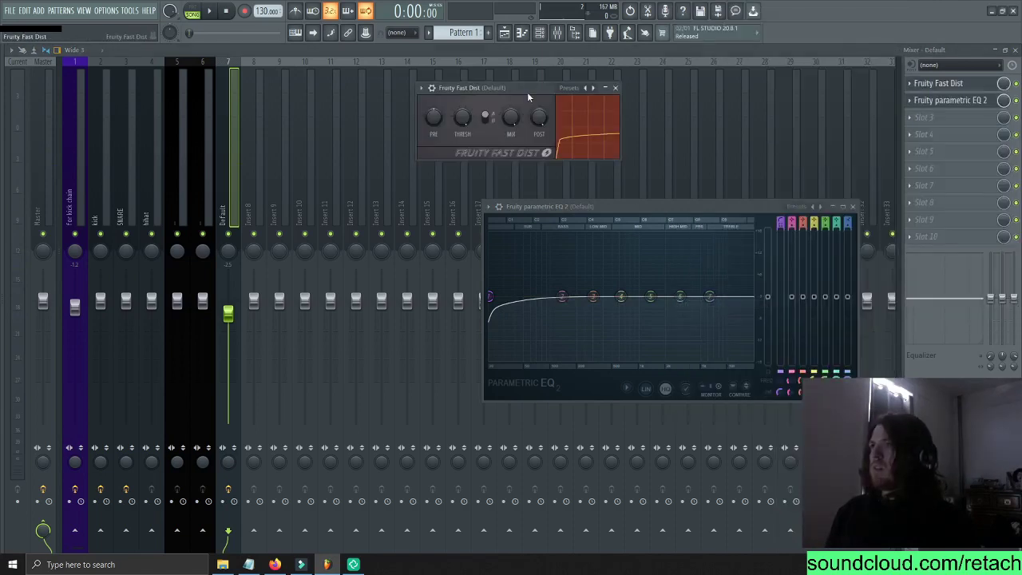
drag(528, 96, 577, 90)
key(space)
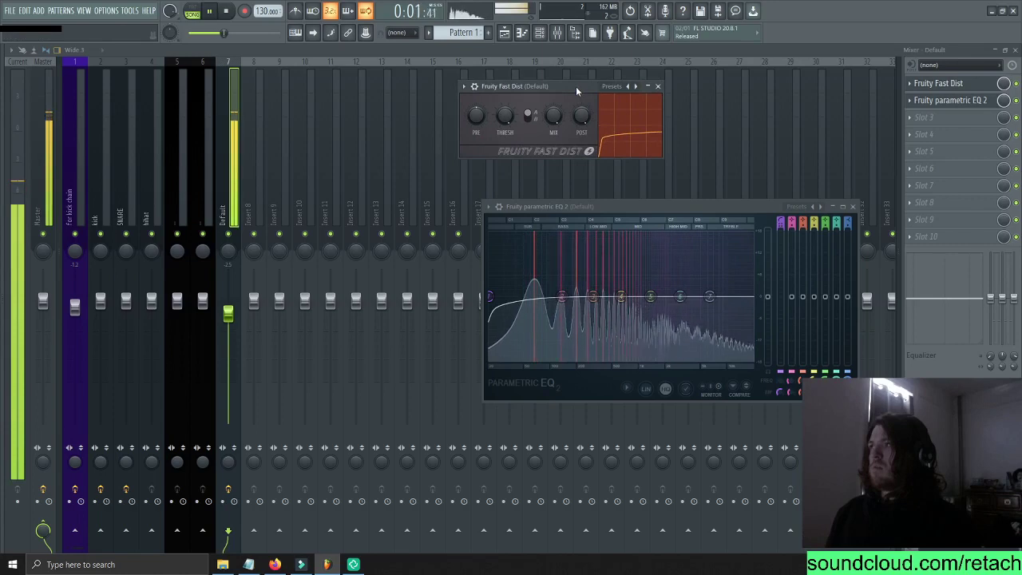
key(space)
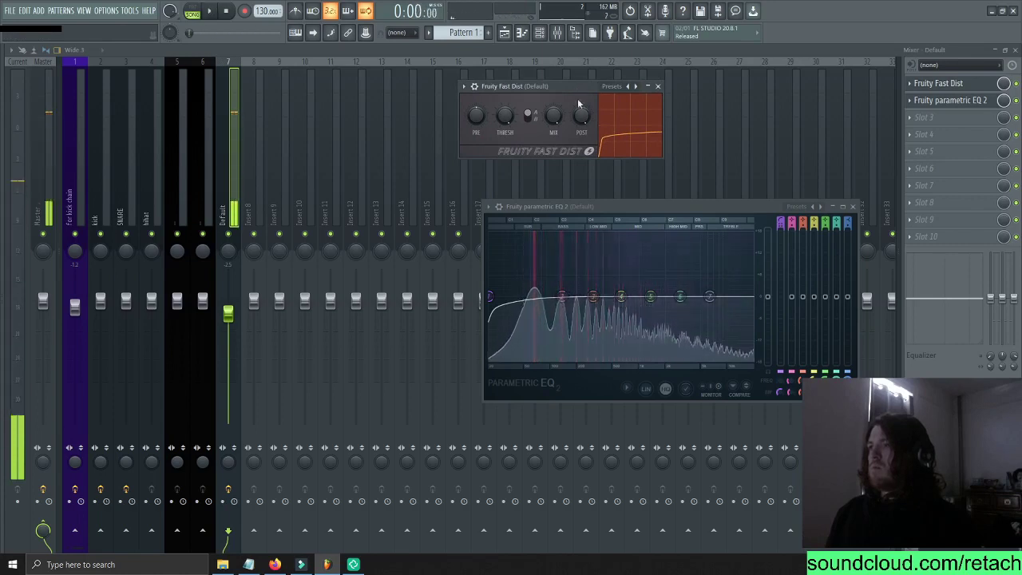
- Raise the EQ's band 1 high-pass cutoff to about 646 Hz and play the song with the distortion before the EQ
drag(491, 296, 587, 296)
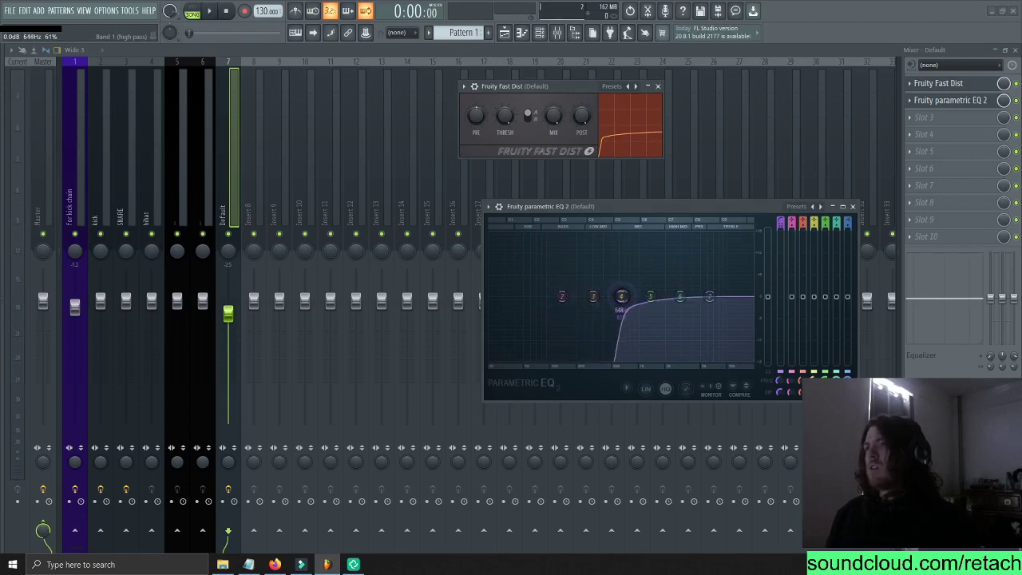
key(space)
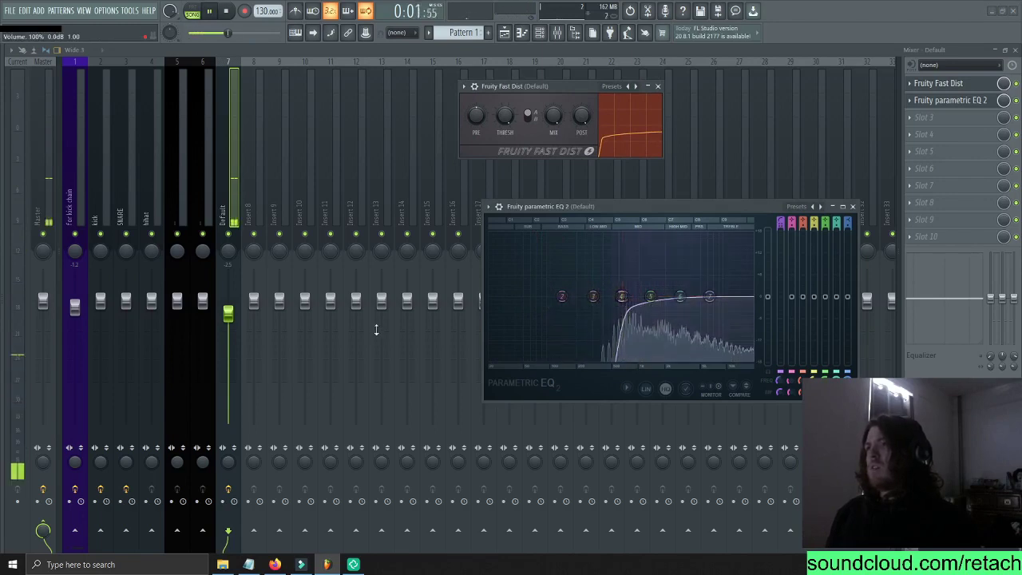
key(space)
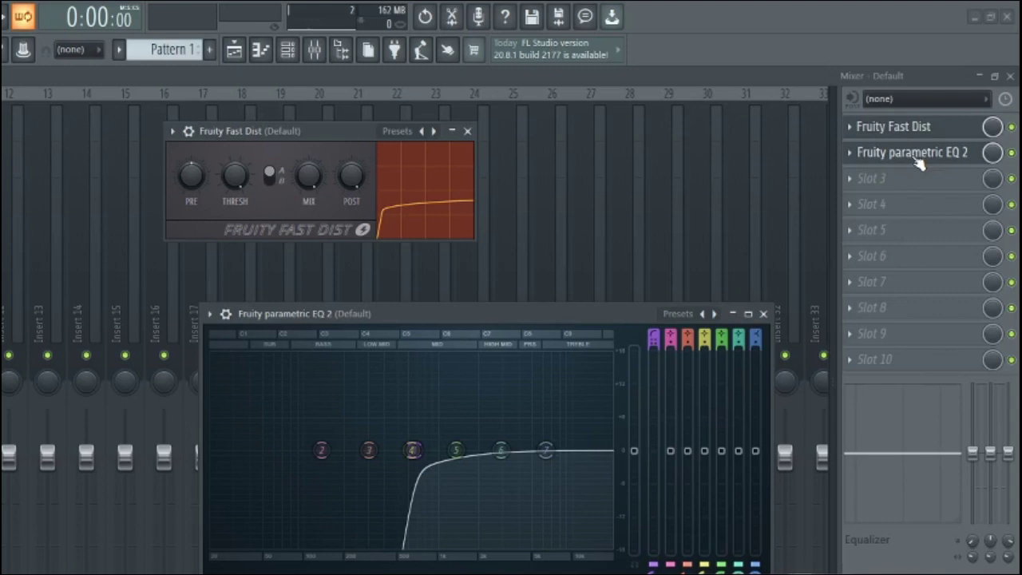
- Move Fruity Fast Dist below Fruity parametric EQ 2 and lower the EQ's band 1 high-pass cutoff to about 25 Hz
drag(919, 134, 919, 153)
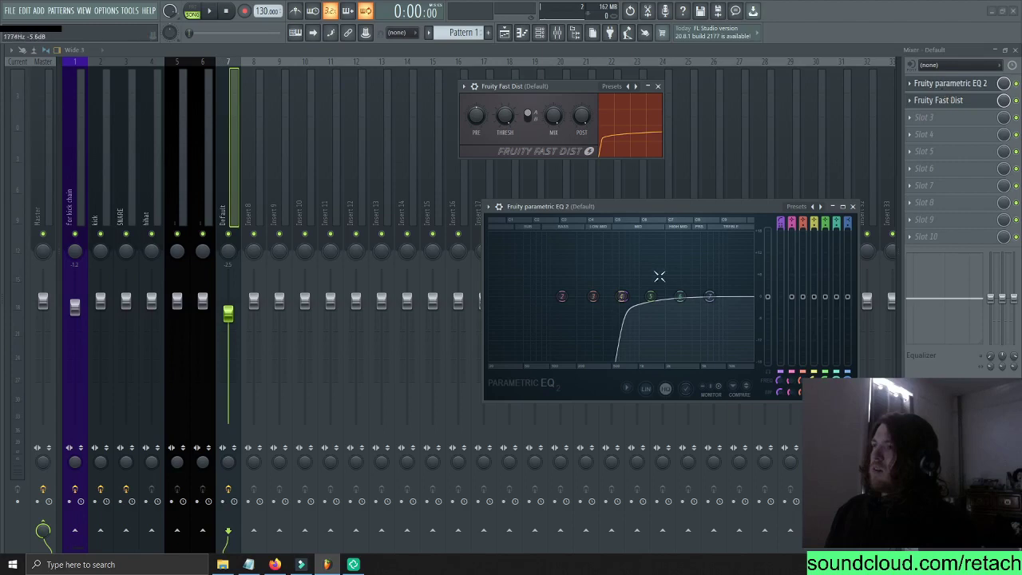
drag(622, 296, 497, 296)
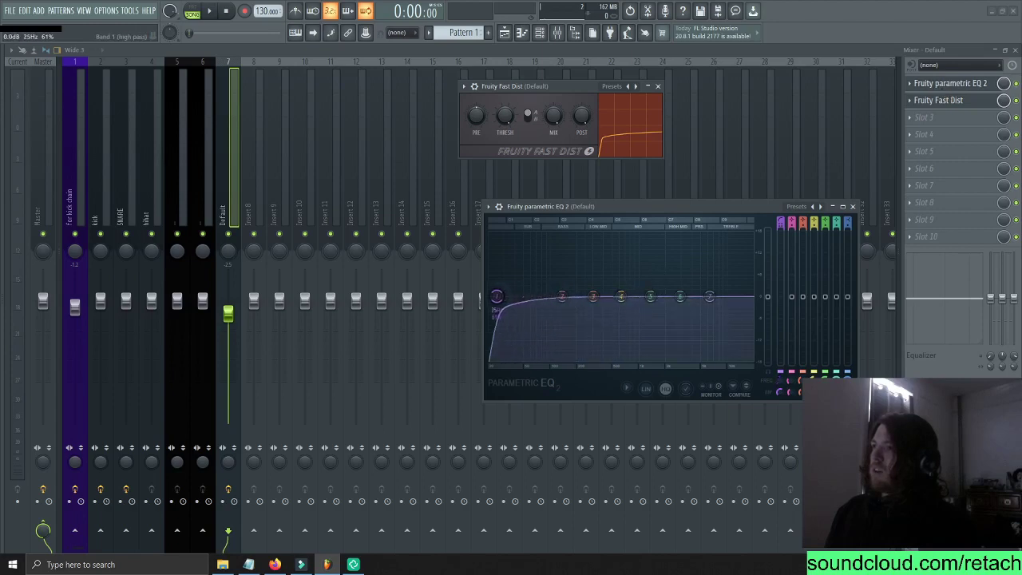
- Bypass Fruity Fast Dist, close its window and raise the EQ's band 1 high-pass cutoff into the mid range
click(1017, 100)
click(651, 207)
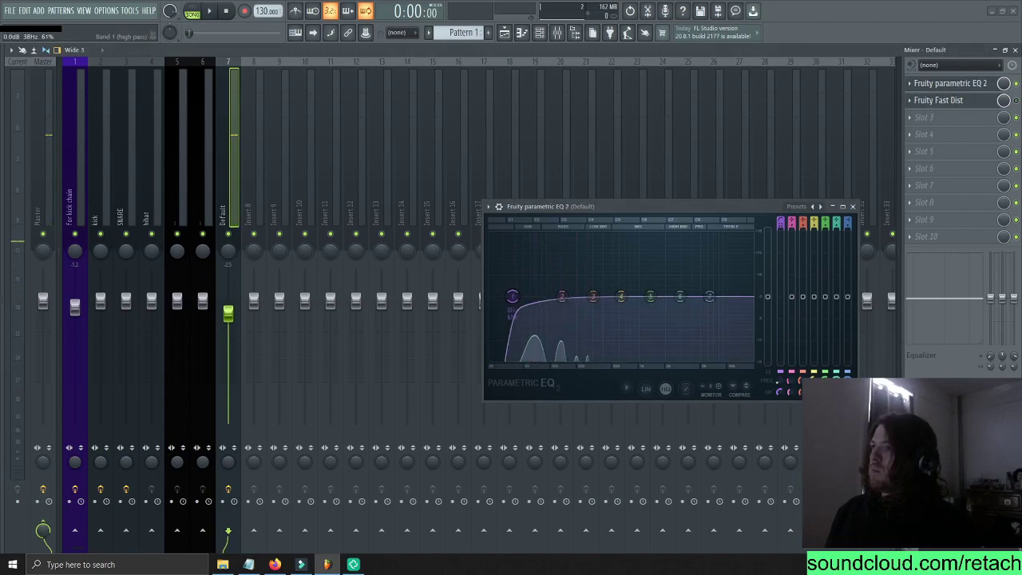
drag(497, 296, 625, 296)
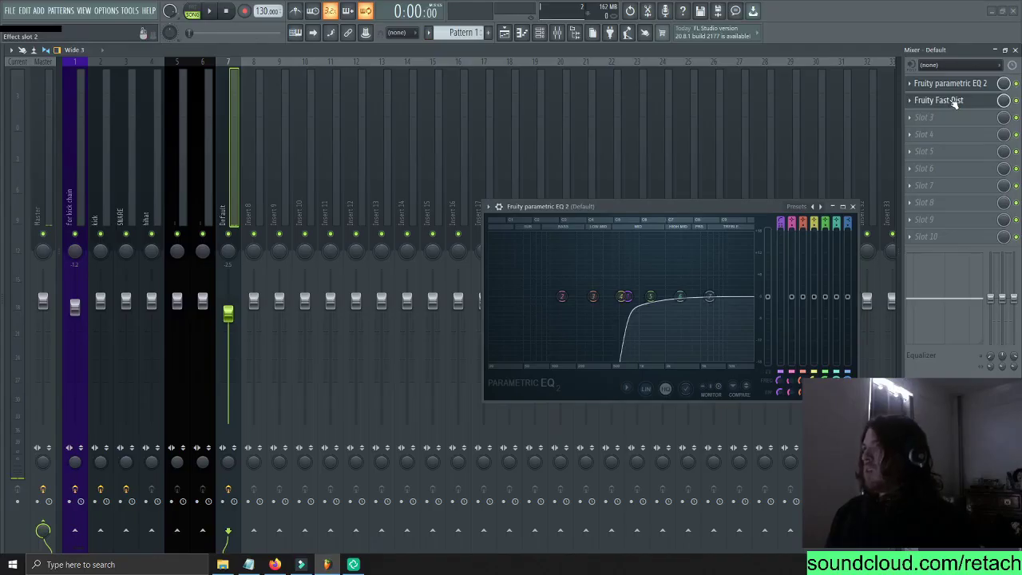
- Place Fruity Fast Dist above the EQ again, sweep the band 1 high-pass down and back to about 670 Hz, and play the song
drag(955, 105, 955, 88)
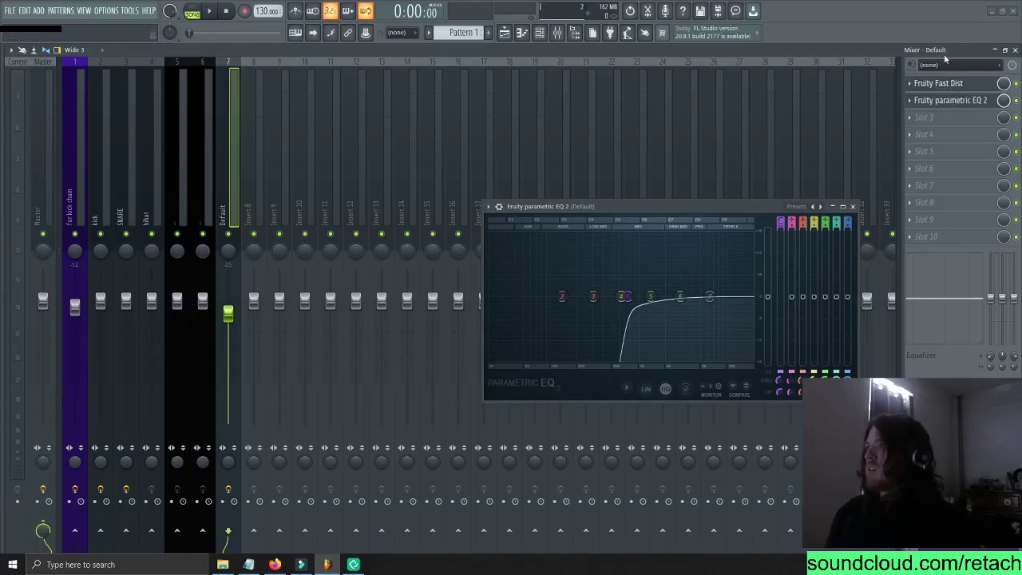
drag(622, 296, 501, 296)
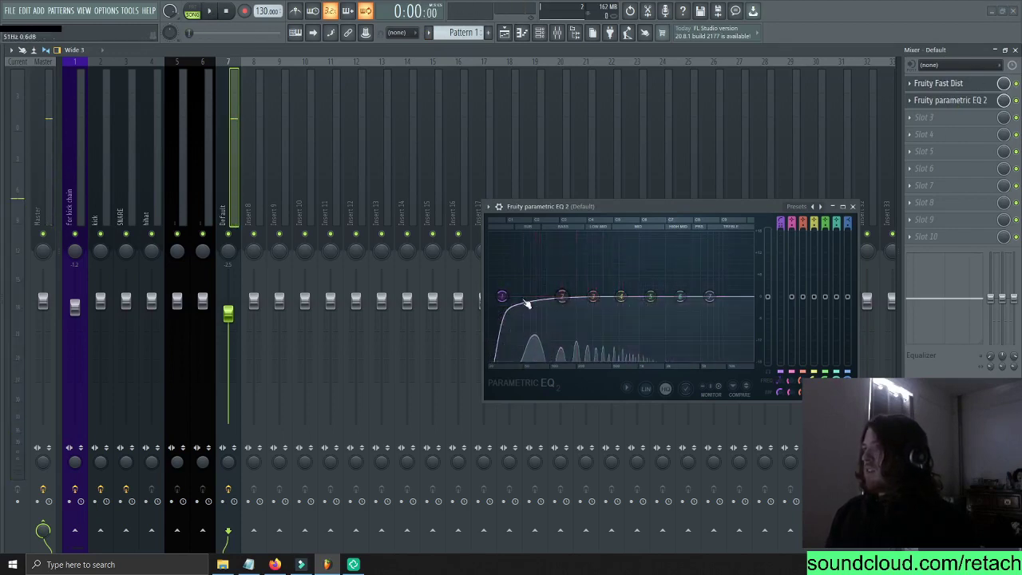
drag(505, 296, 620, 296)
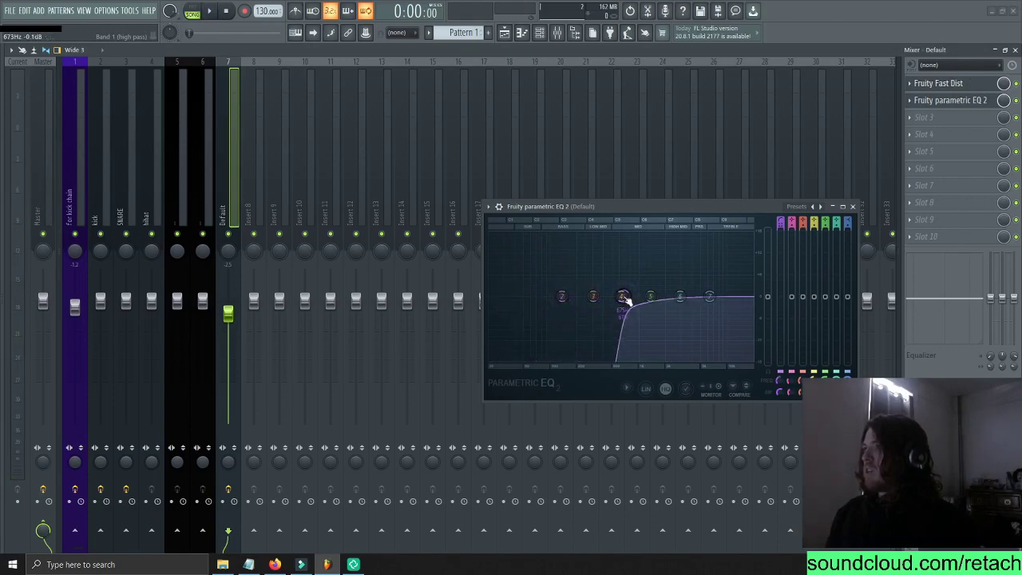
key(space)
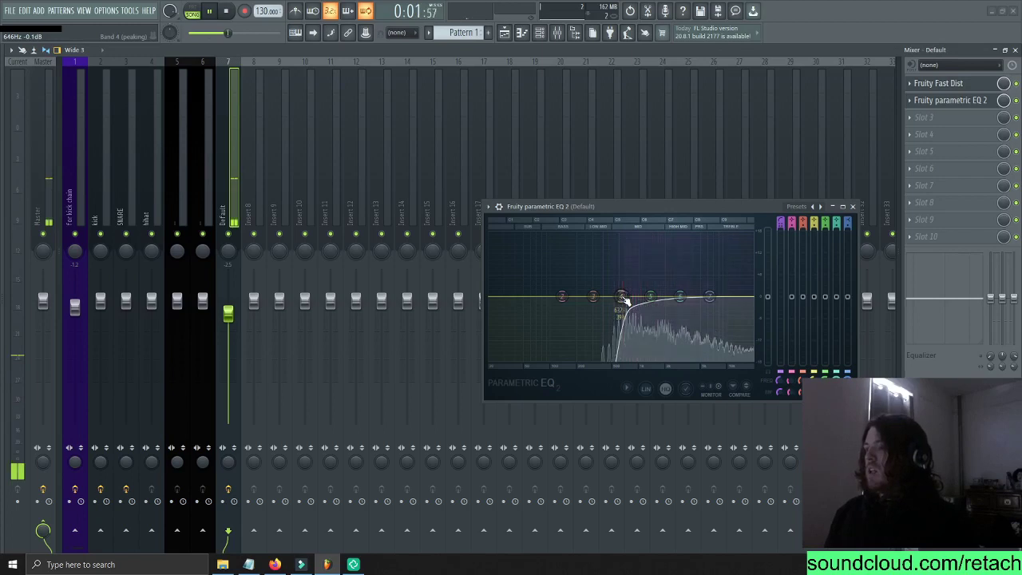